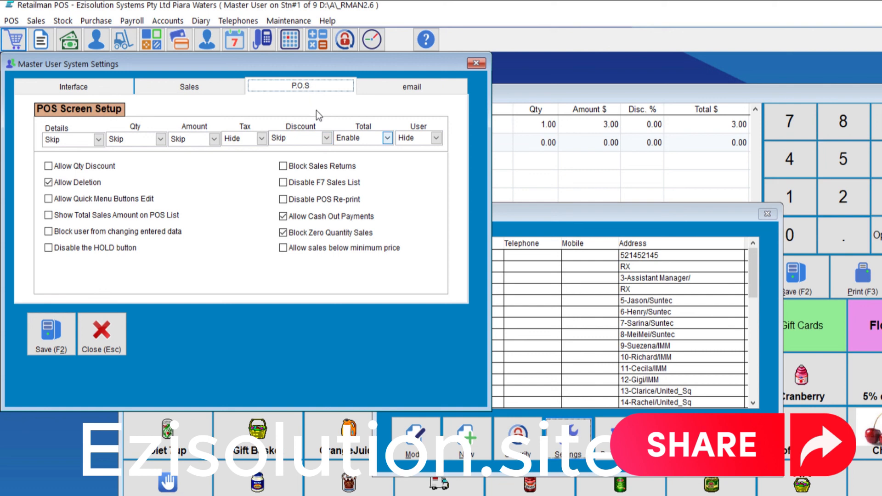
Set the Discount field to Skip in the master user's POS screen setup, save the settings and close the users list.
click(326, 138)
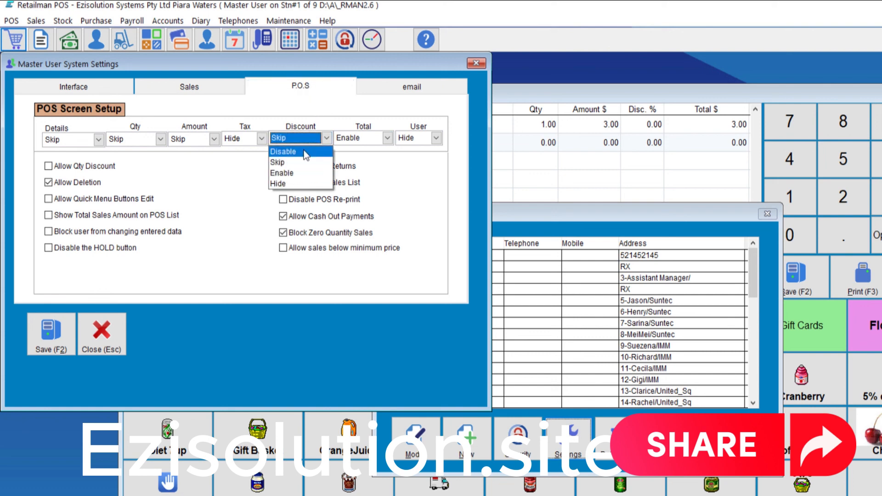
key(Down)
key(Down)
key(Down)
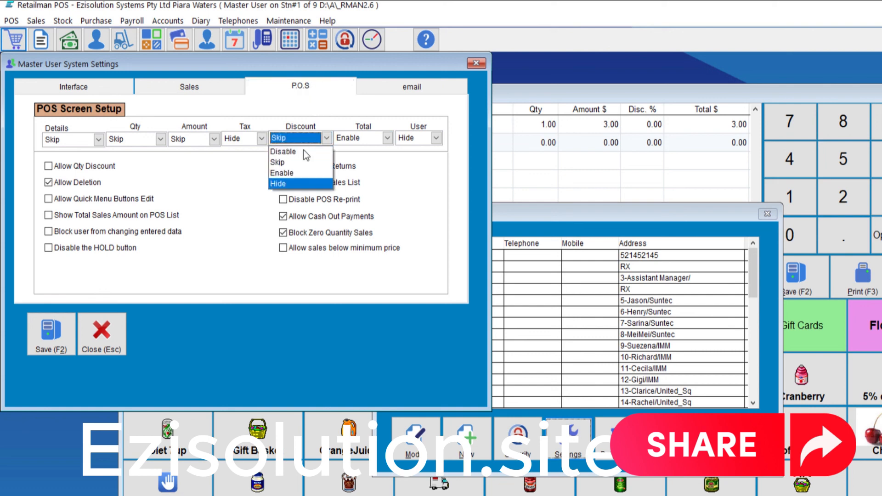
key(Up)
key(Up)
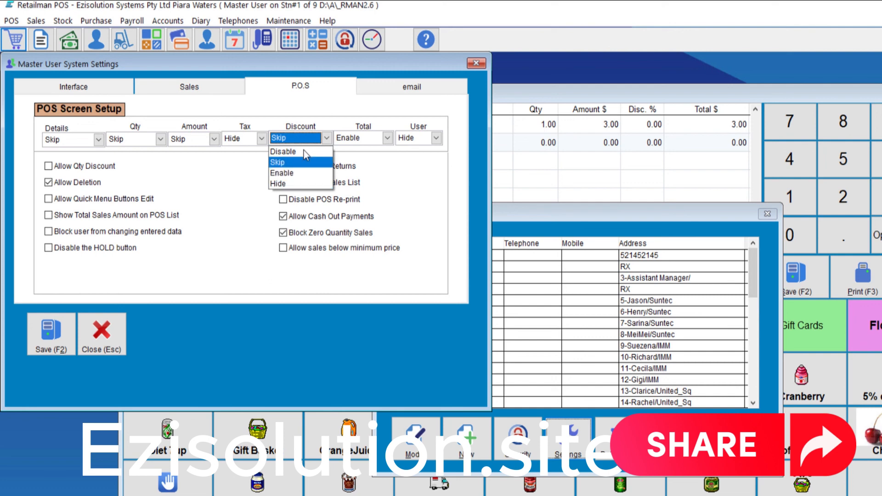
click(284, 163)
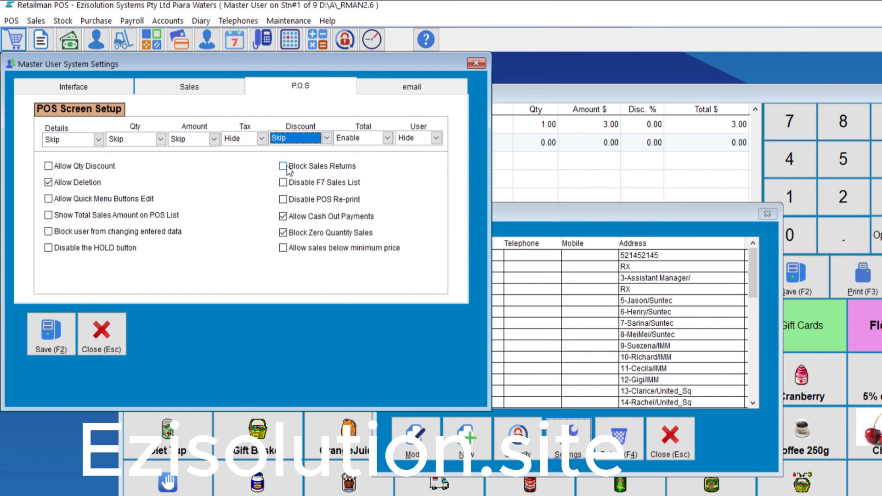
click(62, 335)
click(669, 441)
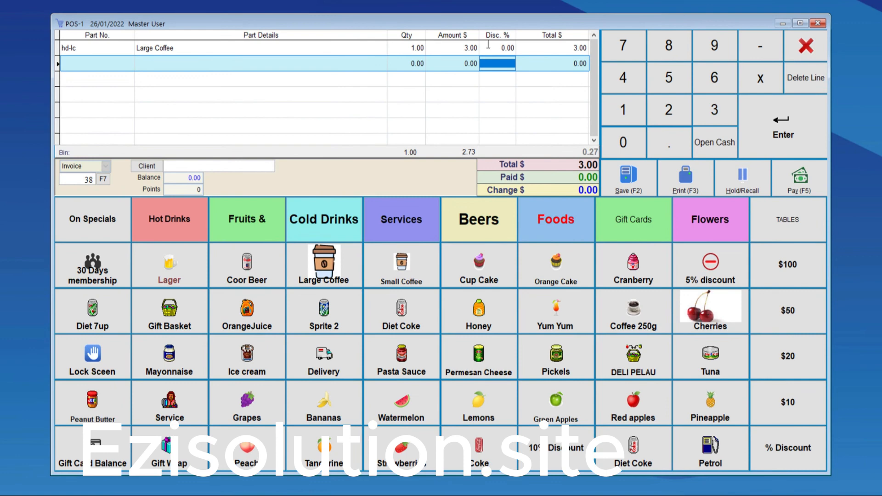
Set the discount of the Large Coffee line to 5 percent.
click(488, 46)
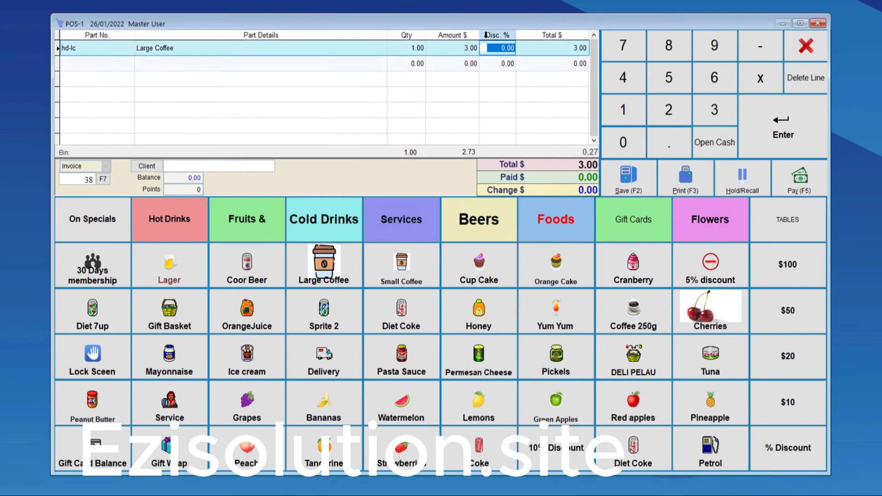
text(5)
key(Return)
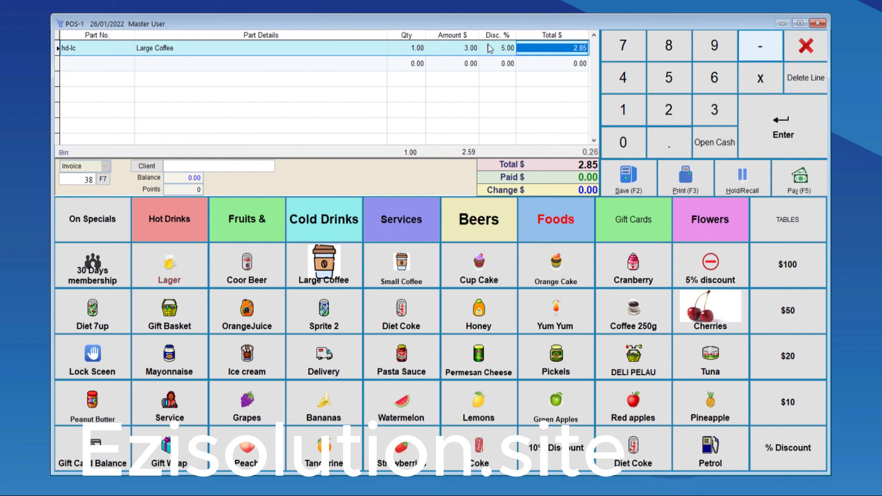
Abort the current sale and close the POS sales window.
click(804, 45)
click(434, 268)
click(805, 45)
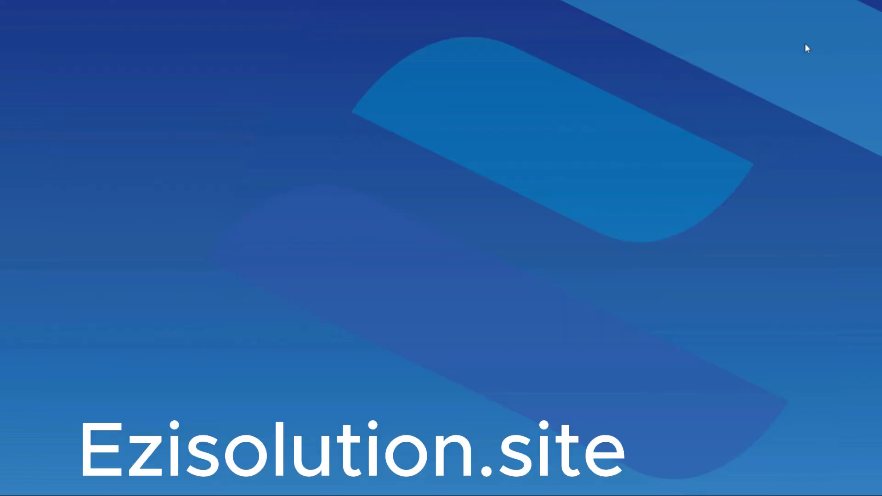
Turn off the percent option of the discount column in the Sales section of System Setup and save the setup.
click(305, 12)
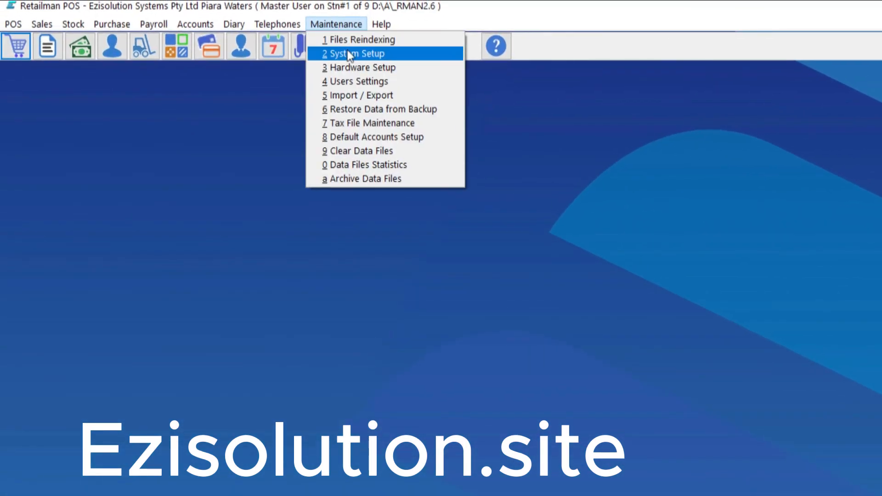
click(316, 36)
click(176, 106)
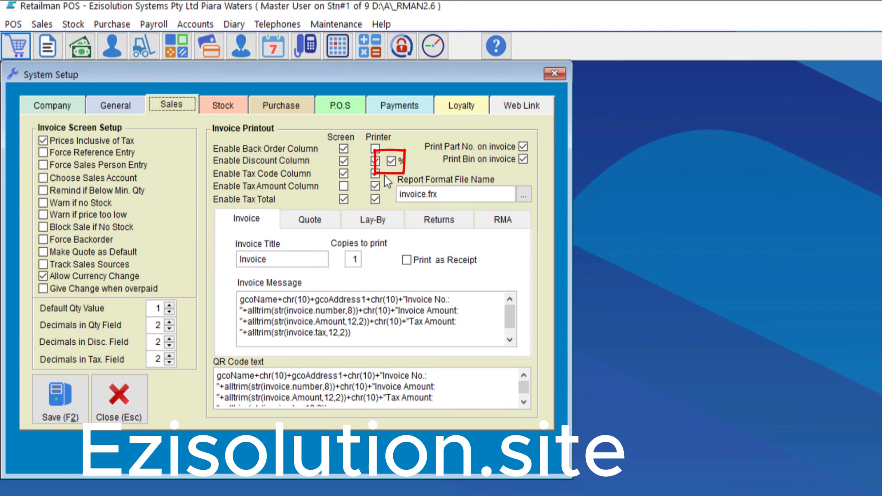
click(393, 160)
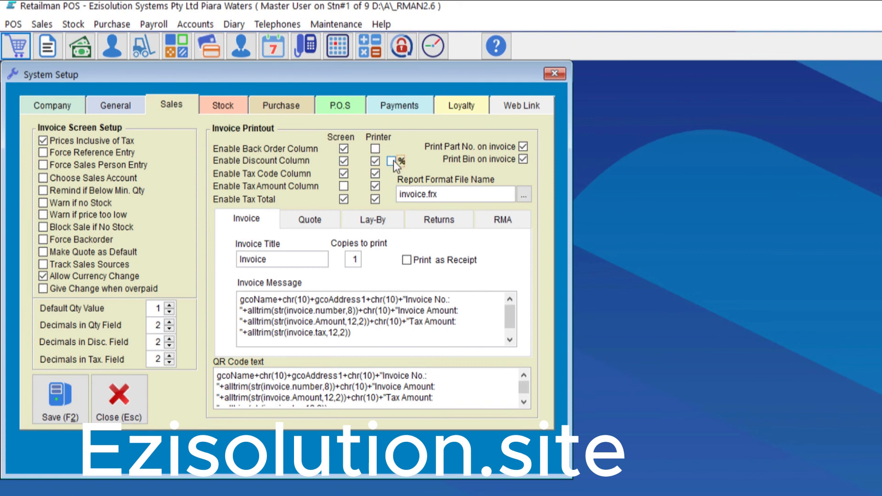
click(63, 406)
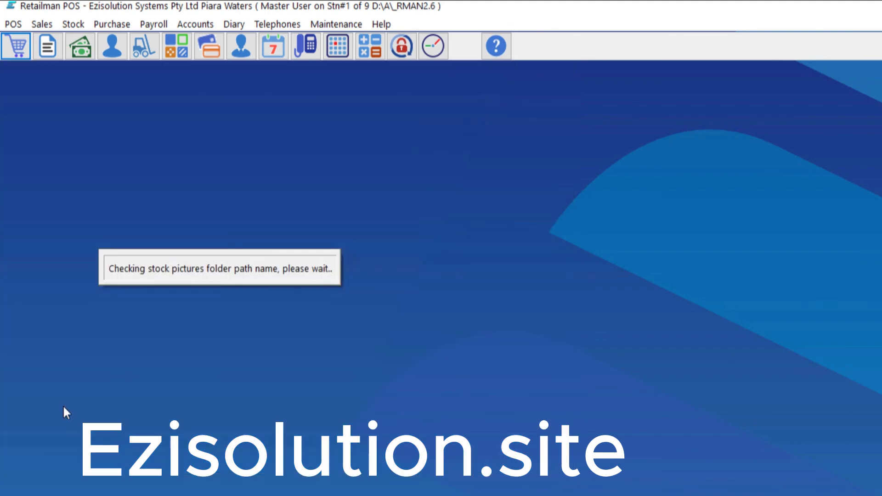
Start a POS sale with a Large Coffee and set that line's discount to 0.20 dollars.
click(16, 46)
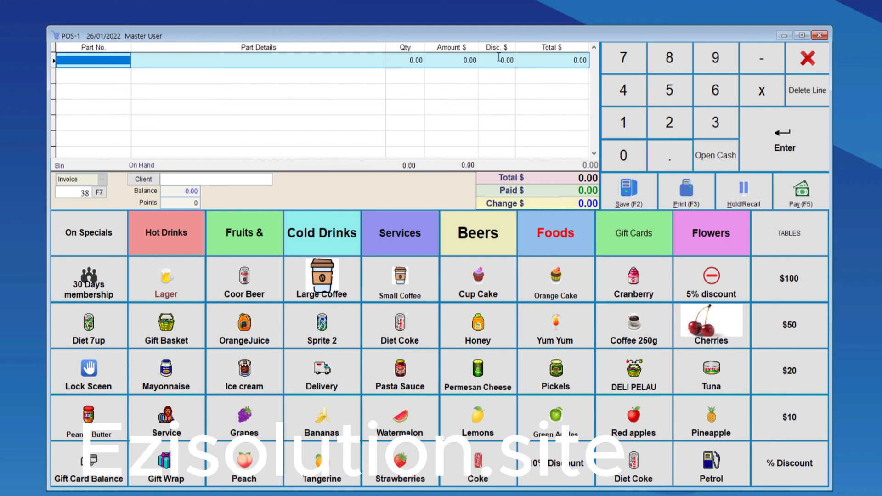
click(325, 289)
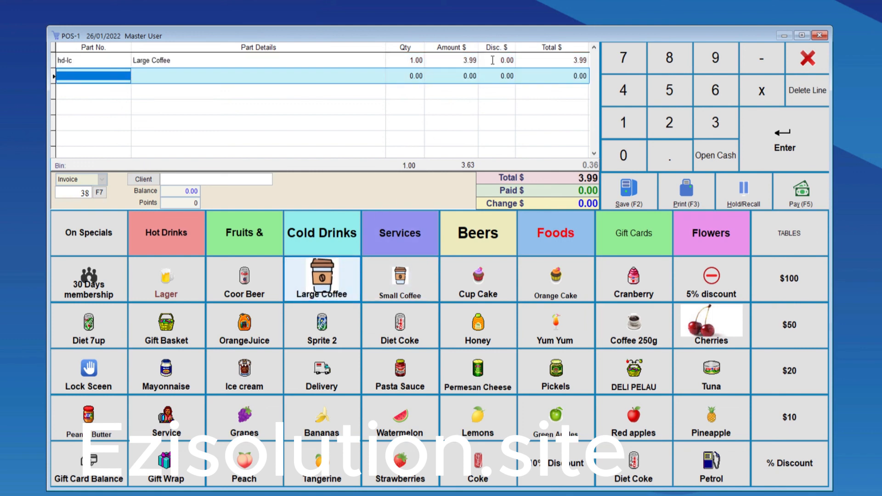
click(510, 60)
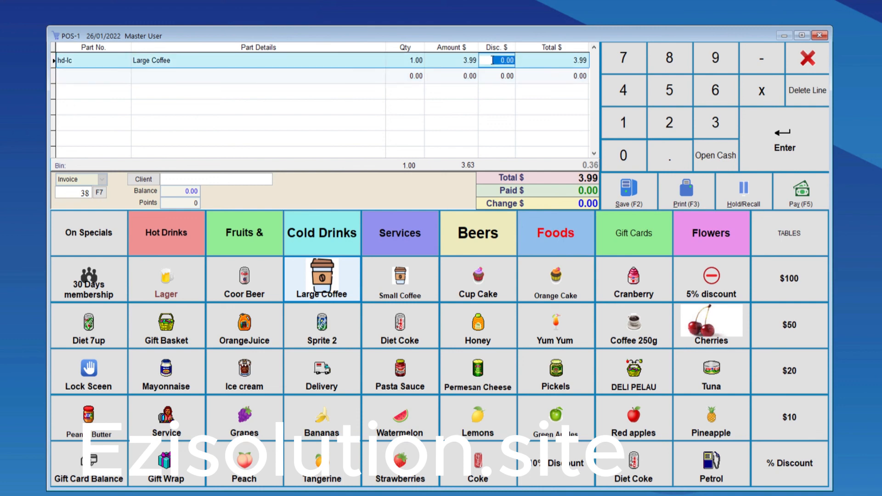
text(5)
click(520, 61)
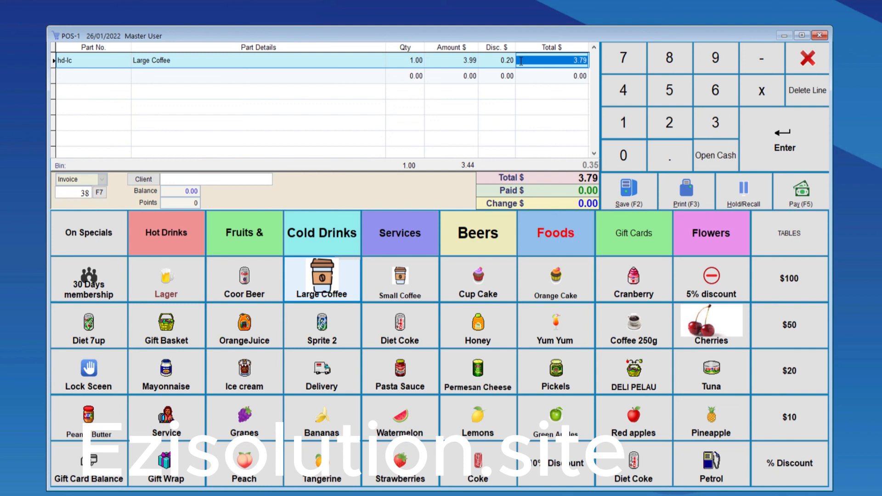
Set the Large Coffee line's discount to 0.99 dollars.
key(shift+Tab)
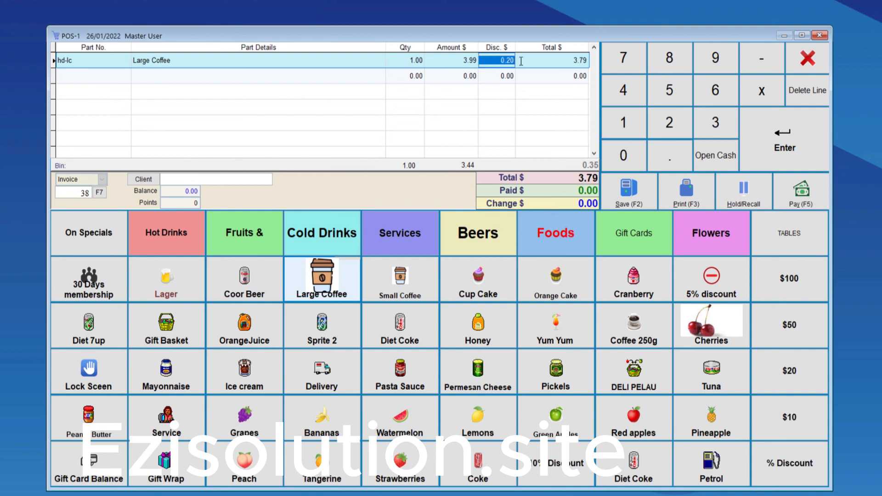
text(0.99)
key(Tab)
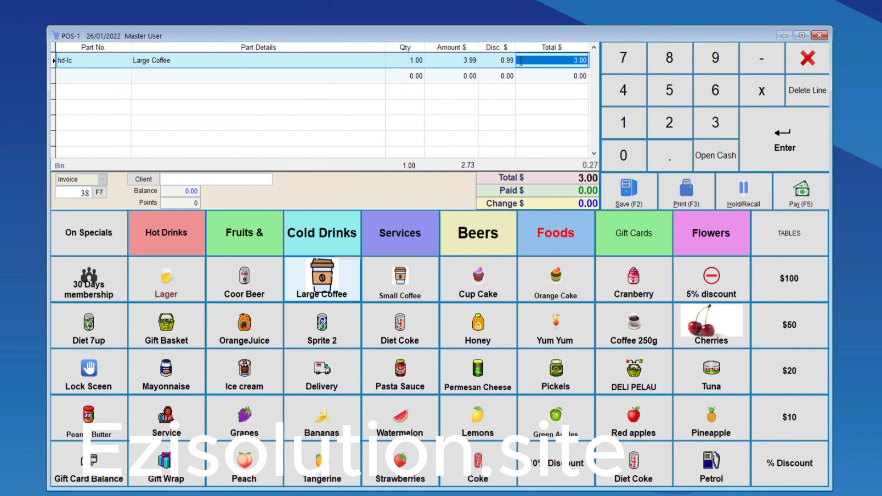
Set the Large Coffee line's discount to 0.20 dollars and complete the line.
key(shift+Tab)
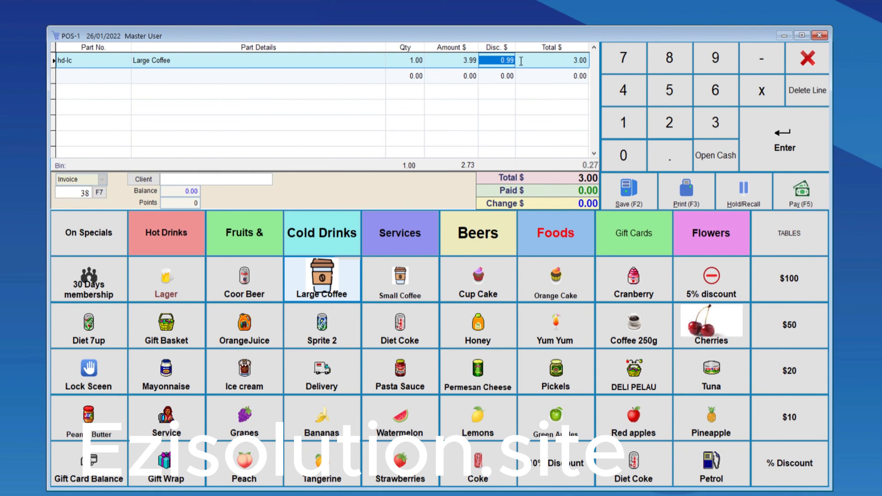
text(10)
key(Tab)
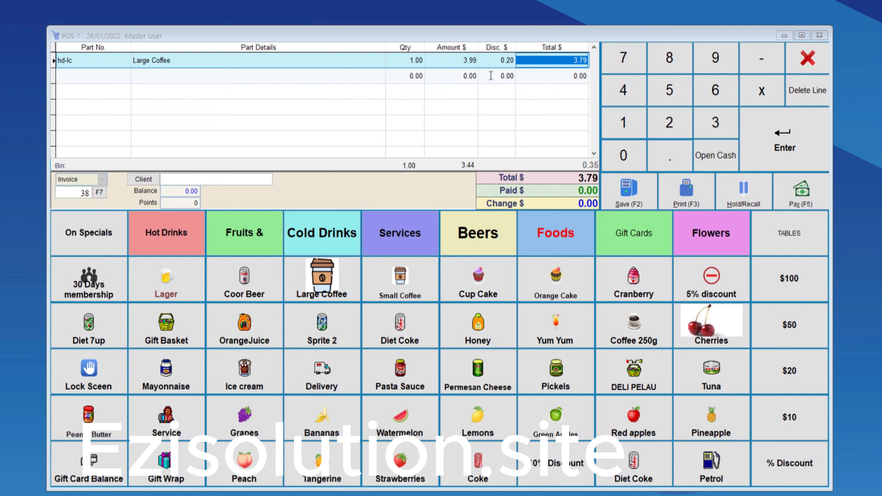
click(569, 62)
key(Return)
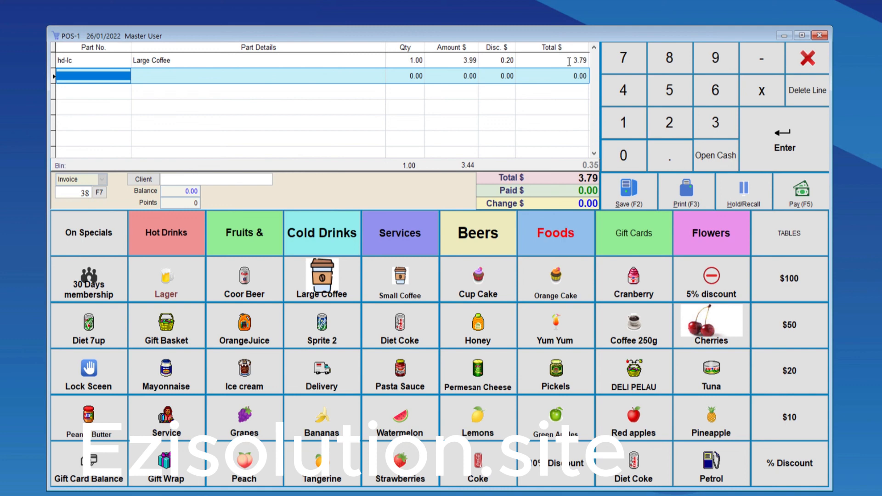
Add a Small Coffee and the item with part number 6 to the sale.
click(399, 280)
text(6)
key(Return)
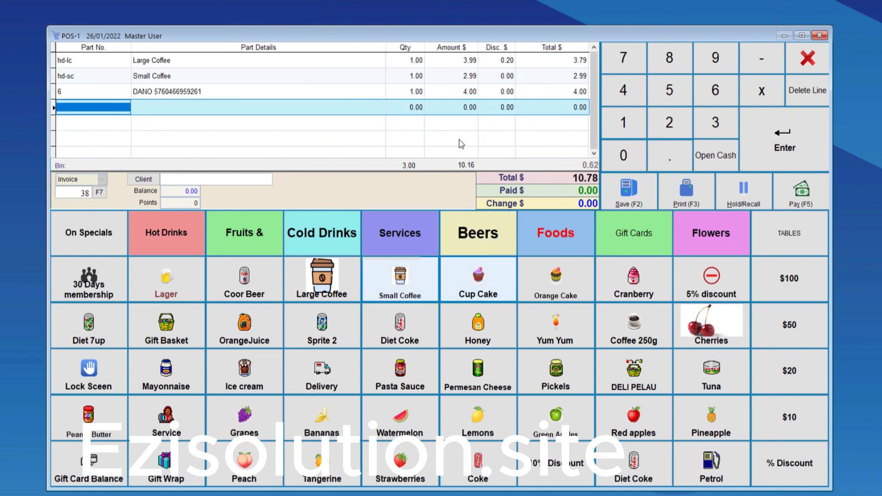
Apply a global discount of 5 to all lines of the sale and abort the sale.
click(496, 60)
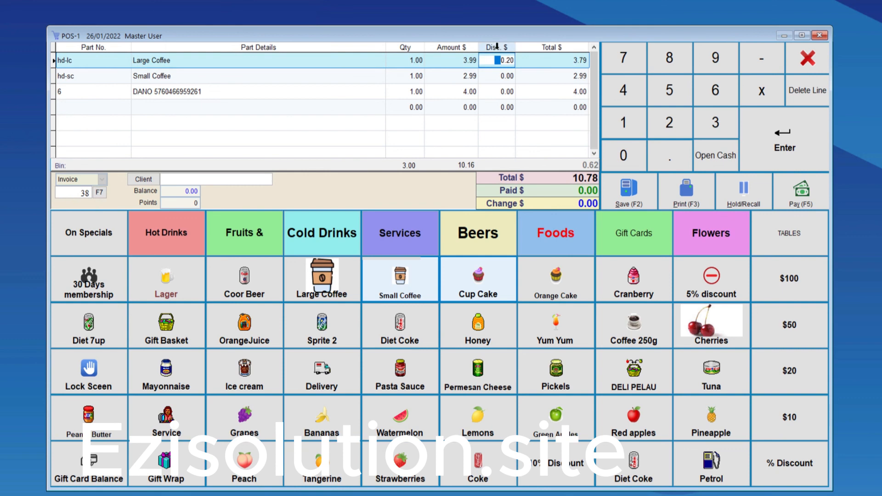
click(497, 46)
click(440, 227)
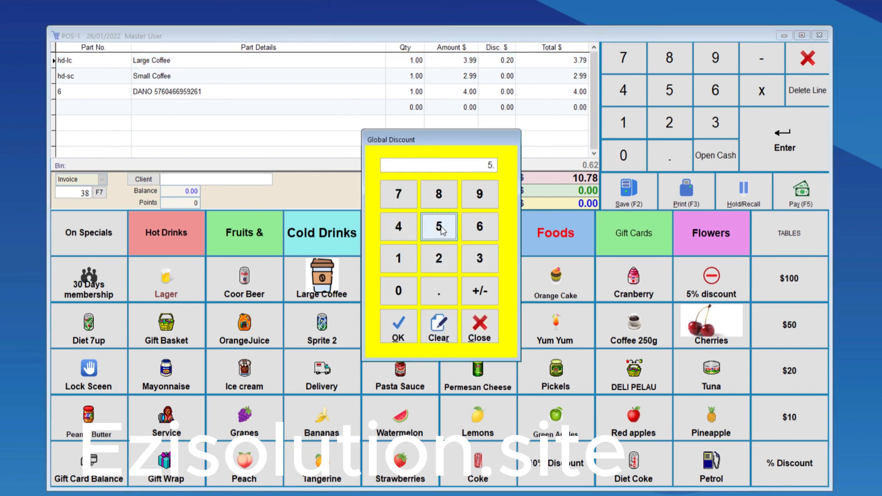
click(398, 327)
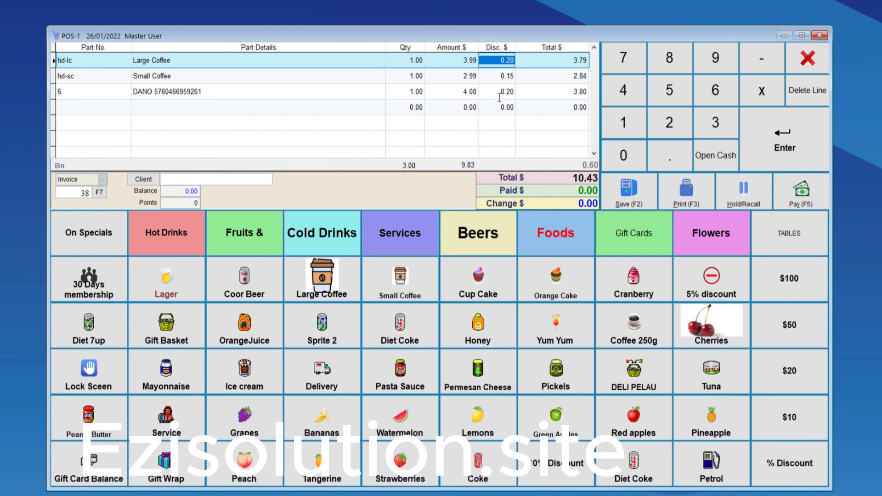
click(808, 58)
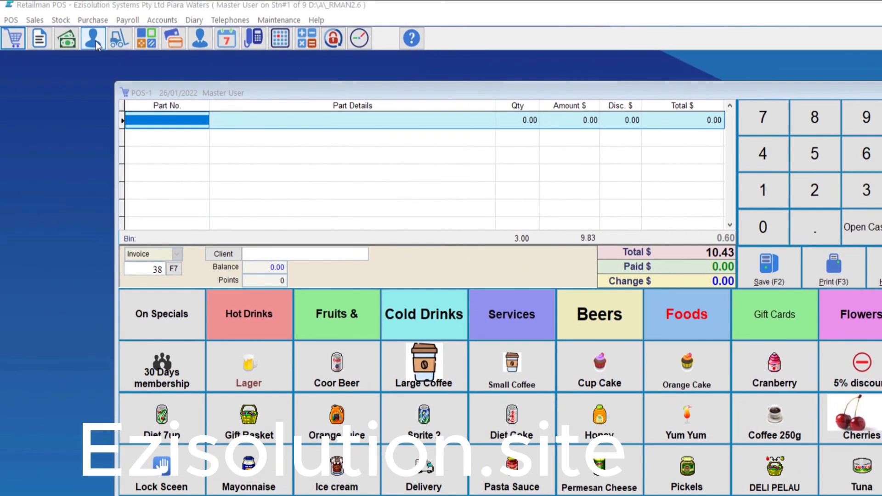
Open the A1 WINE STORES client record for editing, save it with a 3.00 percent discount and close the clients list.
click(95, 43)
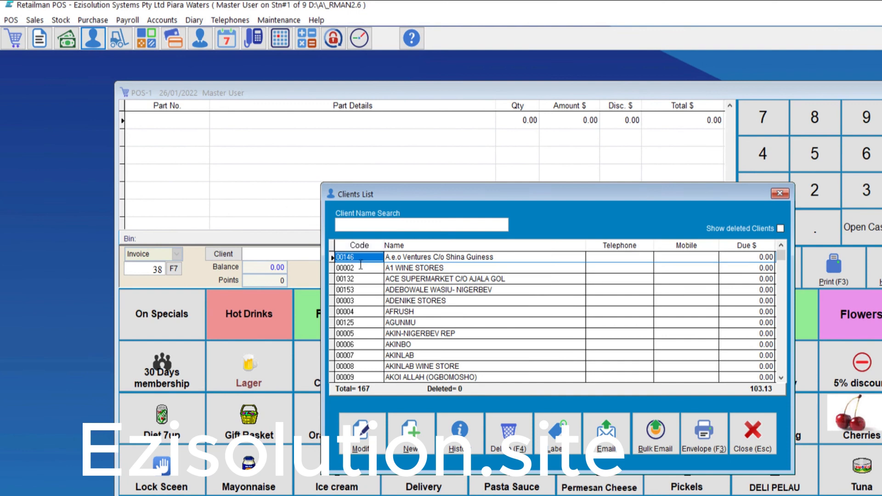
click(358, 263)
click(368, 436)
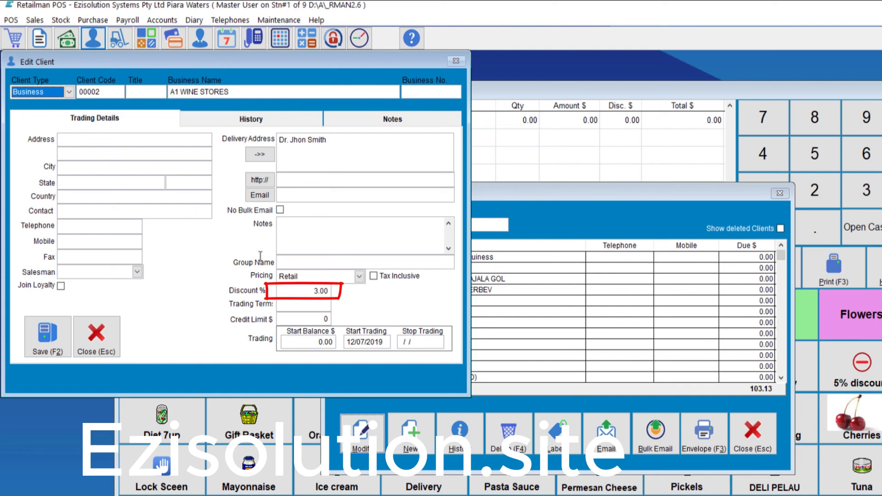
click(295, 290)
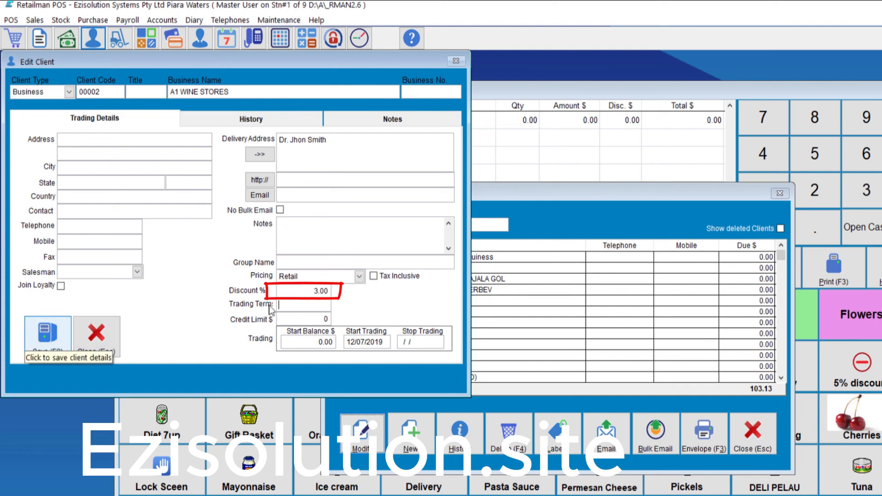
click(48, 336)
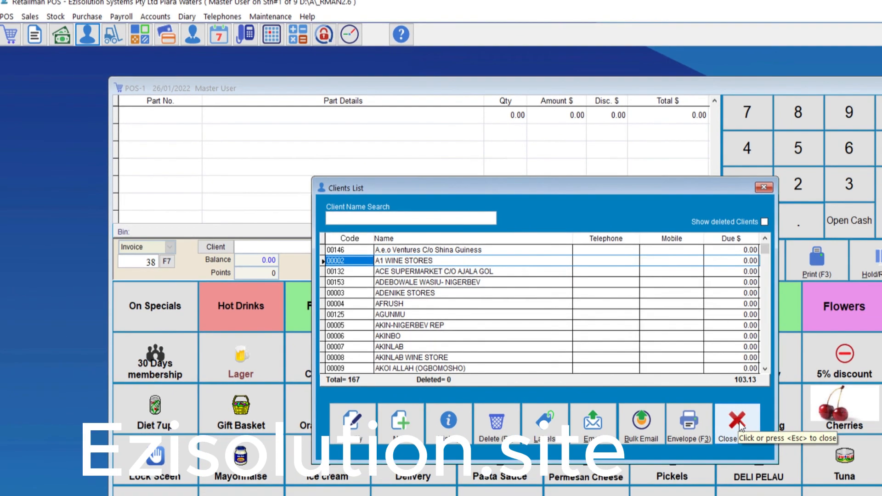
click(737, 422)
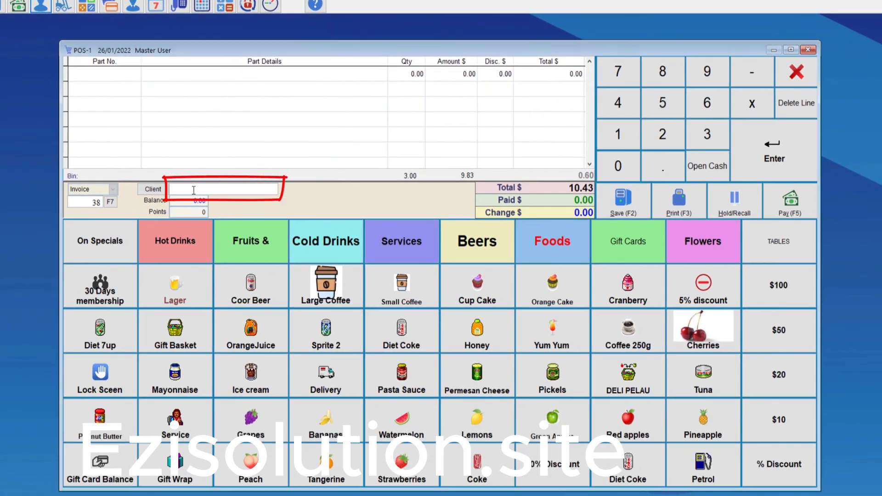
Assign client A1 WINE STORES to the sale, add a Large Coffee, and abort the sale.
text(00002)
key(Return)
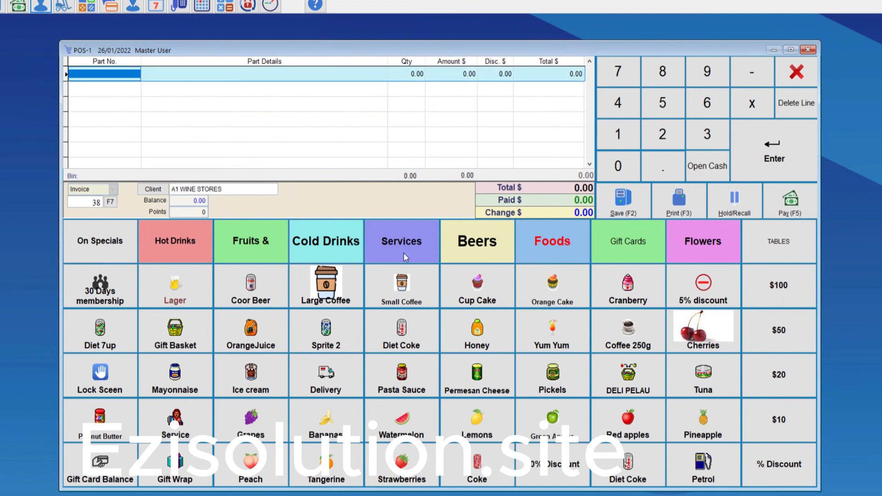
click(338, 287)
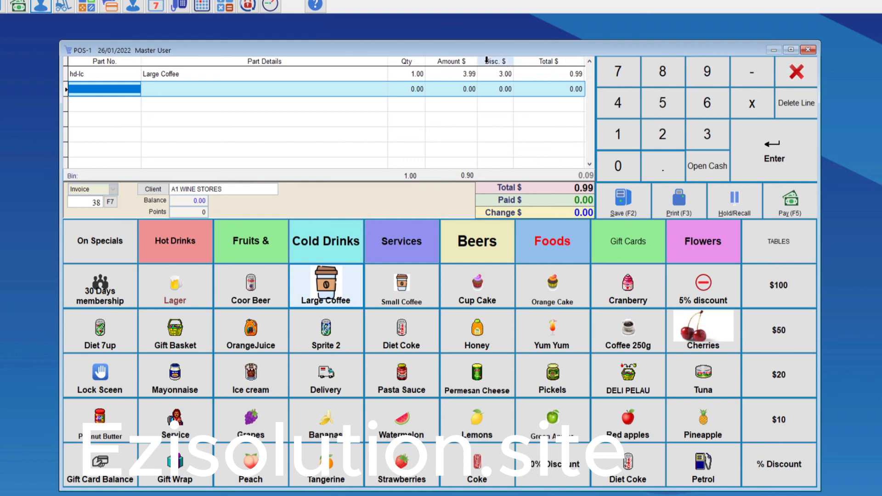
click(801, 75)
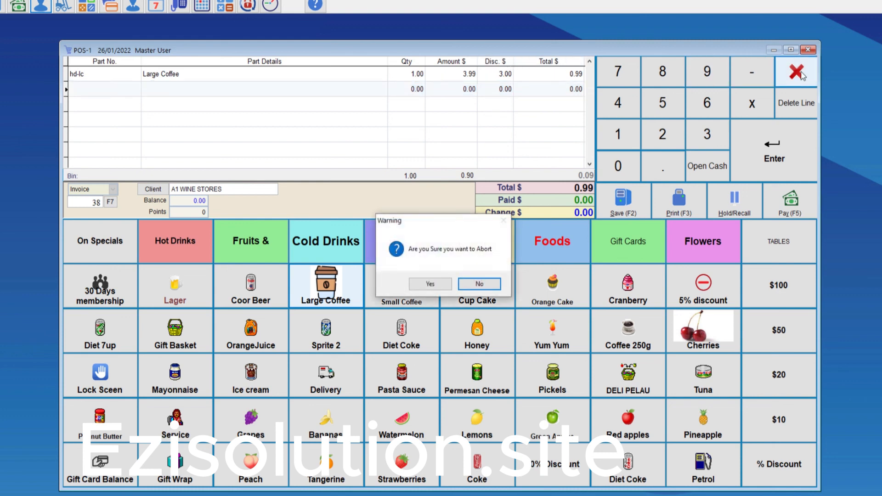
click(430, 283)
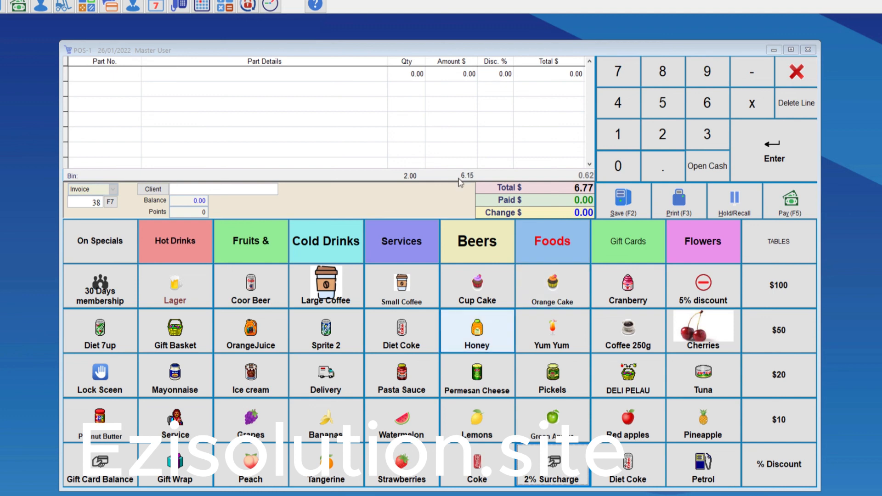
Add a Large Coffee, a Small Coffee and the item with part number 6 to the sale.
click(324, 287)
click(393, 288)
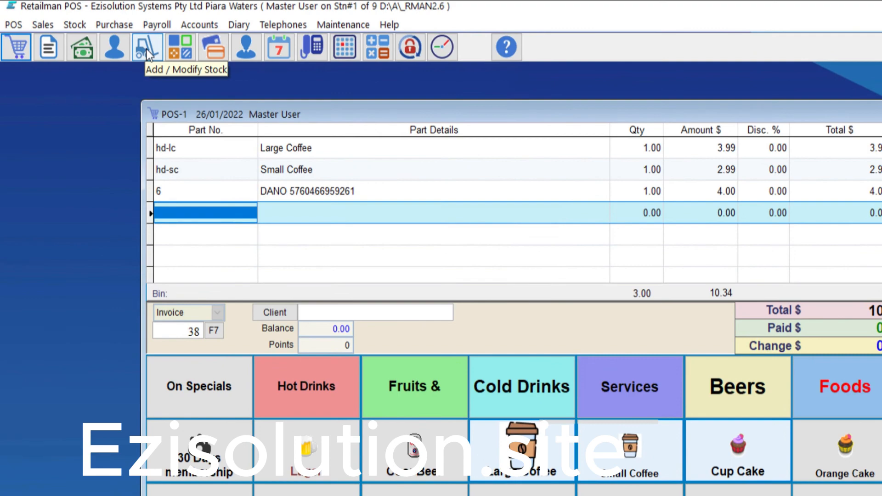
Find stock item -5% in the stock file, review its stock card's item type, stock group and tax, and save it.
click(146, 49)
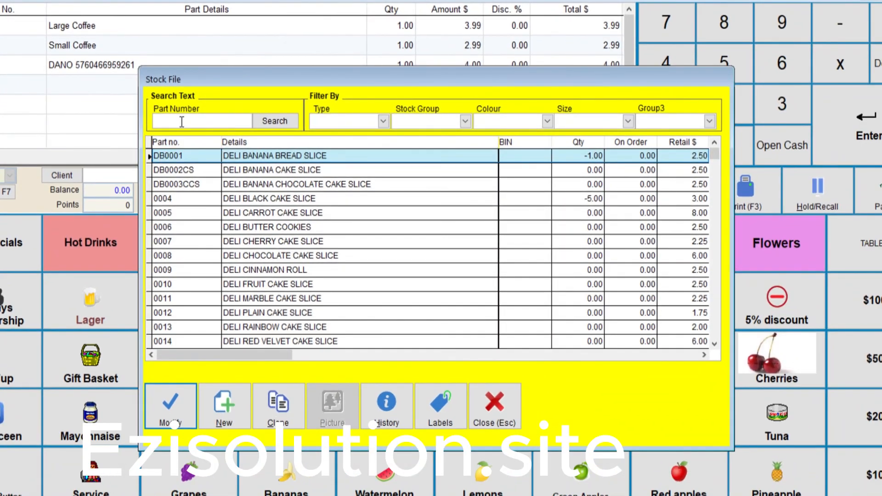
text(-5%)
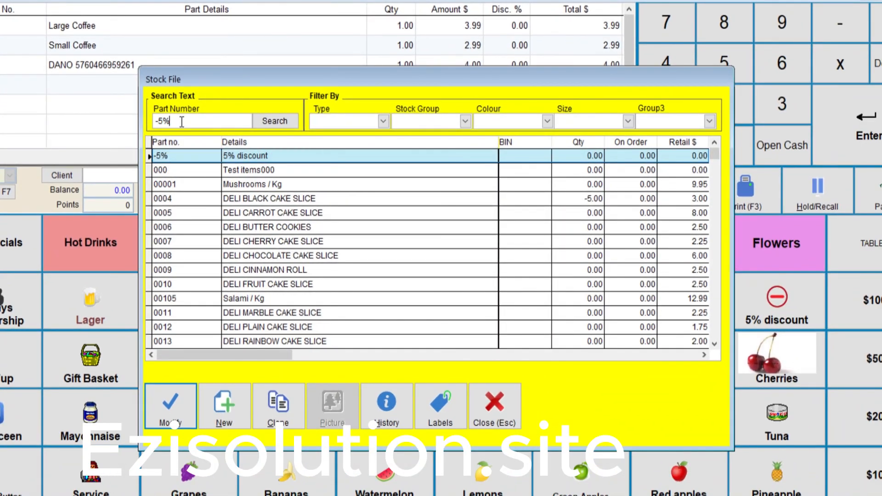
key(Return)
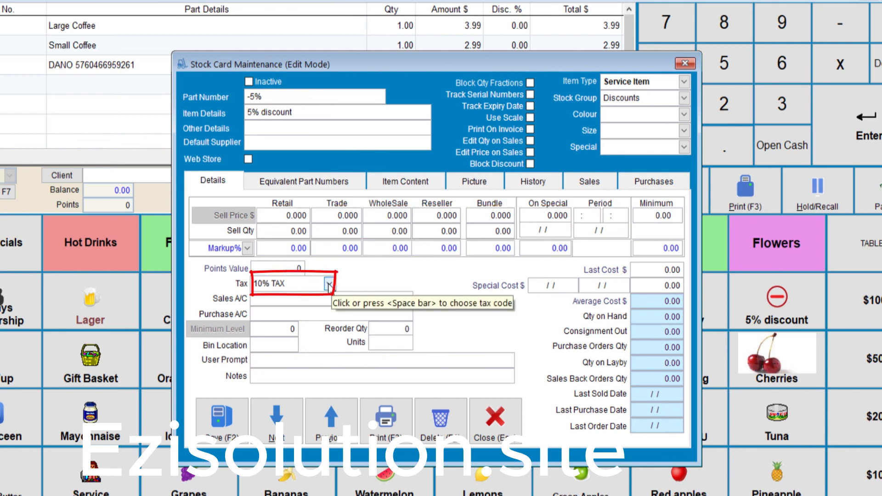
click(226, 425)
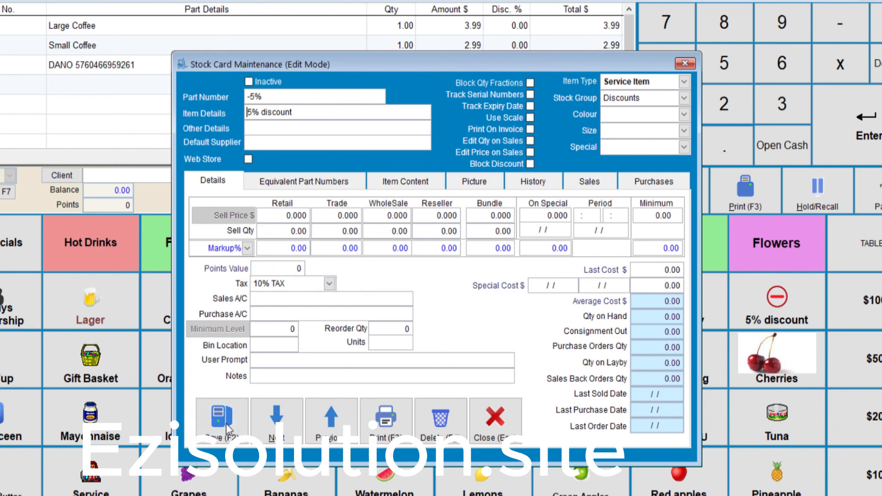
Search the stock file for 2% and start a new stock card with part number 2% and details "2% Credit Card Surchage".
text(2%)
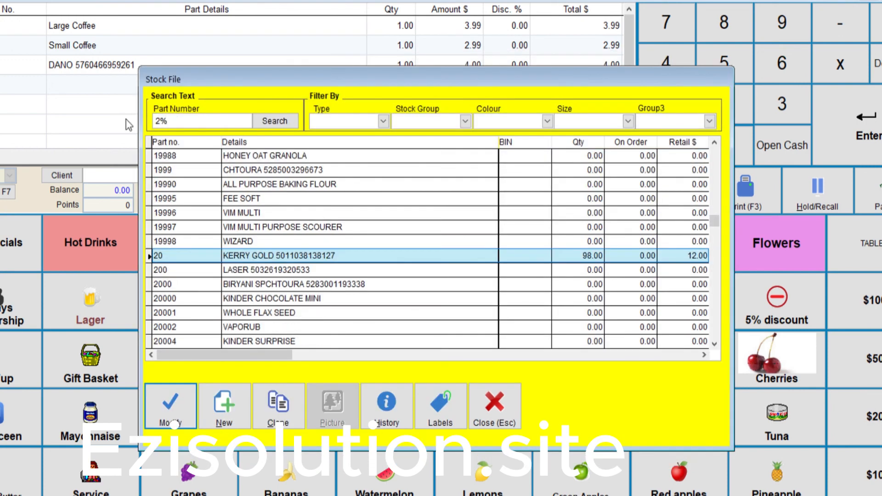
click(224, 404)
text(2)
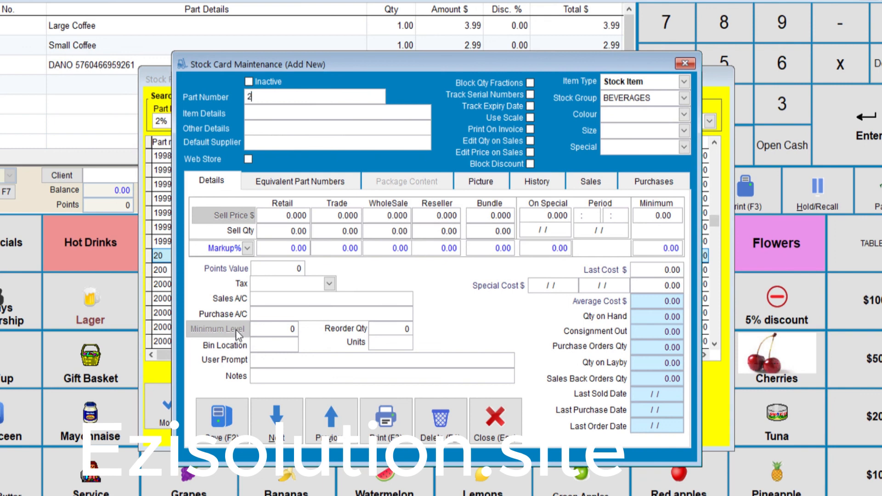
text(%)
key(Tab)
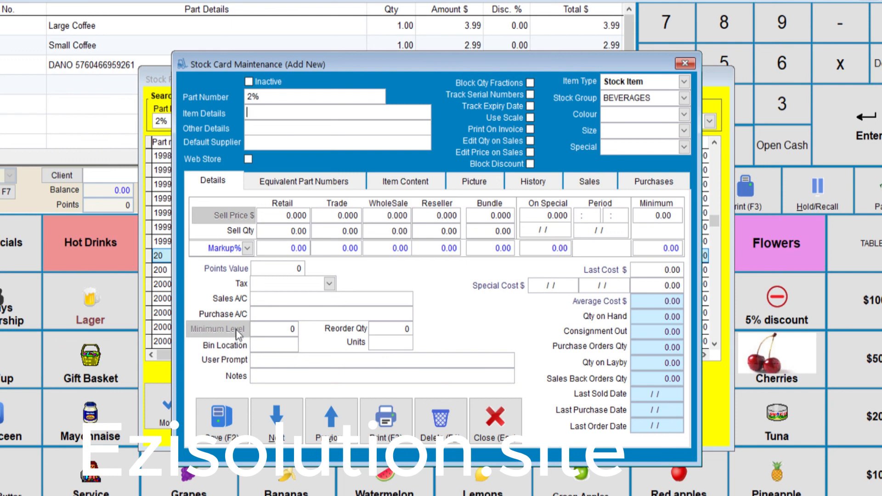
text(2% Credit Card Surchage)
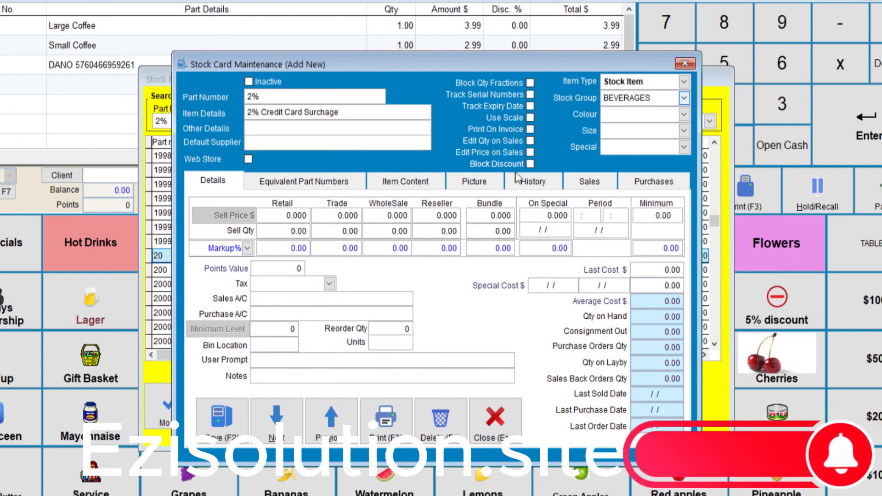
Set the new surcharge item's type to Service Item and its stock group to SURCHARGES.
click(684, 81)
click(641, 106)
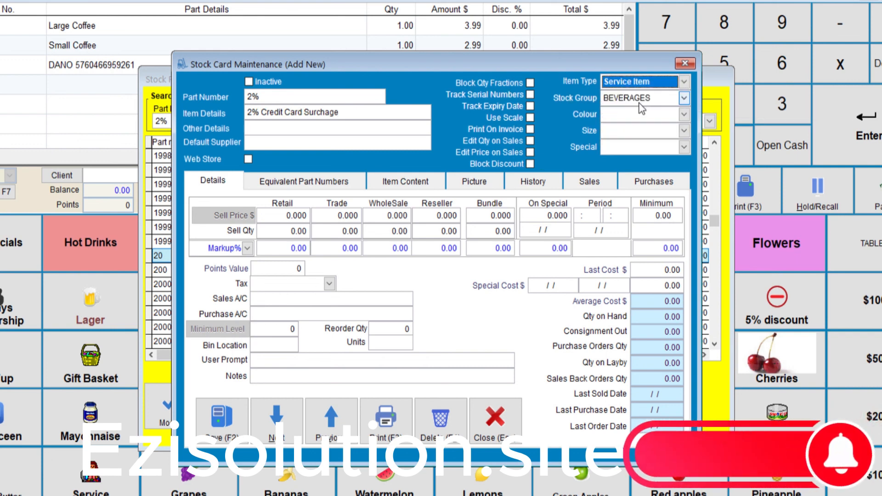
click(683, 97)
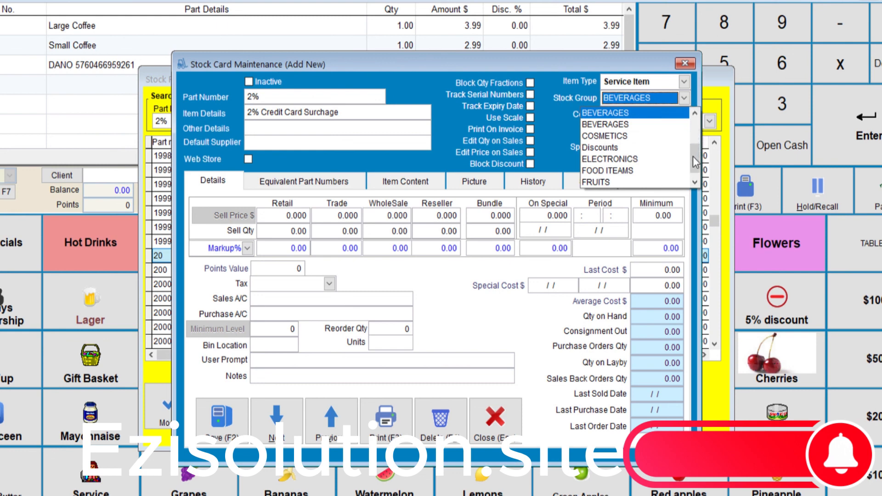
drag(695, 161, 695, 180)
click(636, 170)
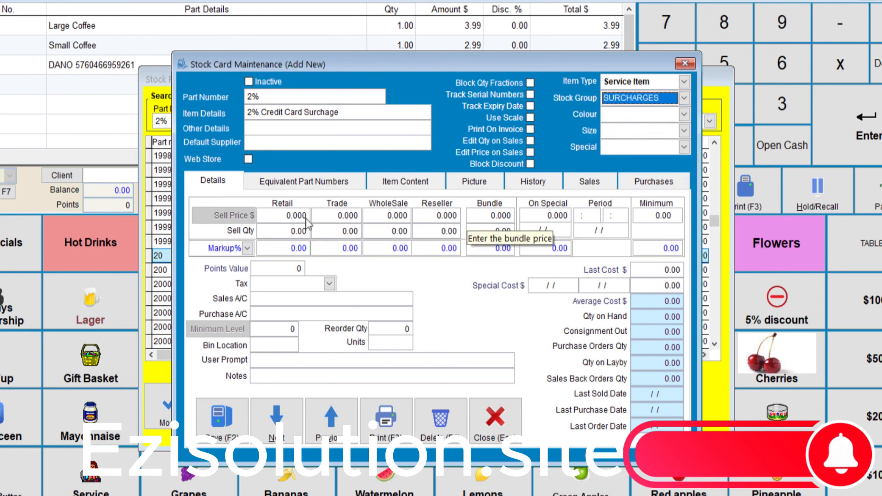
Set the surcharge item's tax to 10% TAX, then save its card and leave the stock file.
click(329, 283)
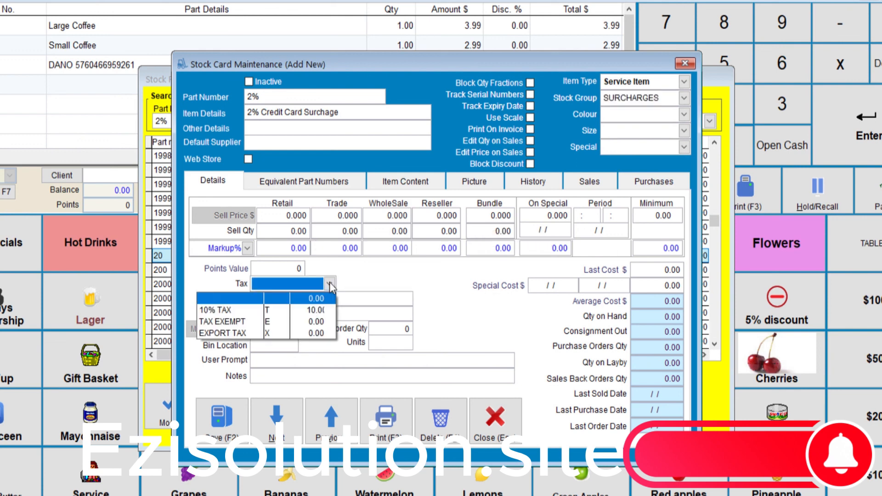
click(230, 310)
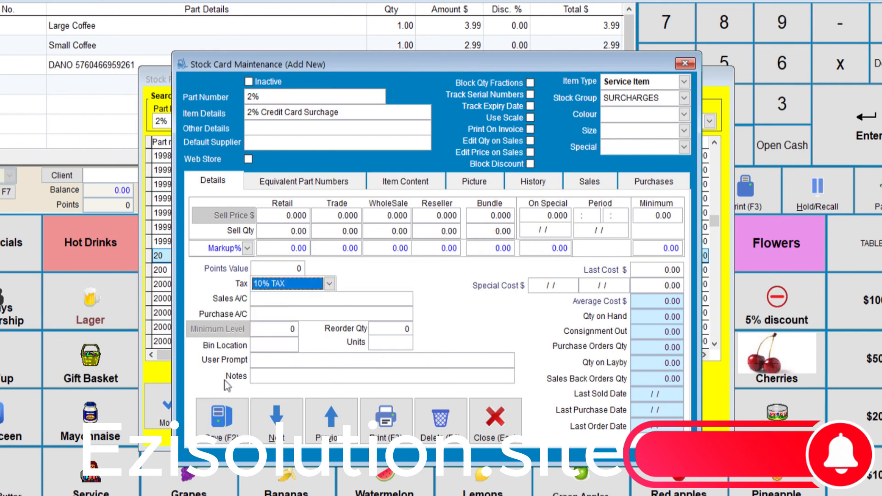
click(221, 422)
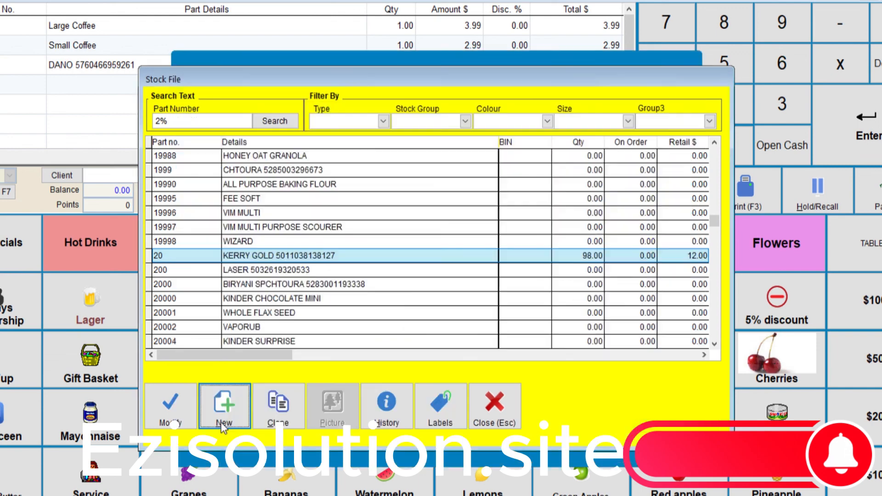
click(507, 406)
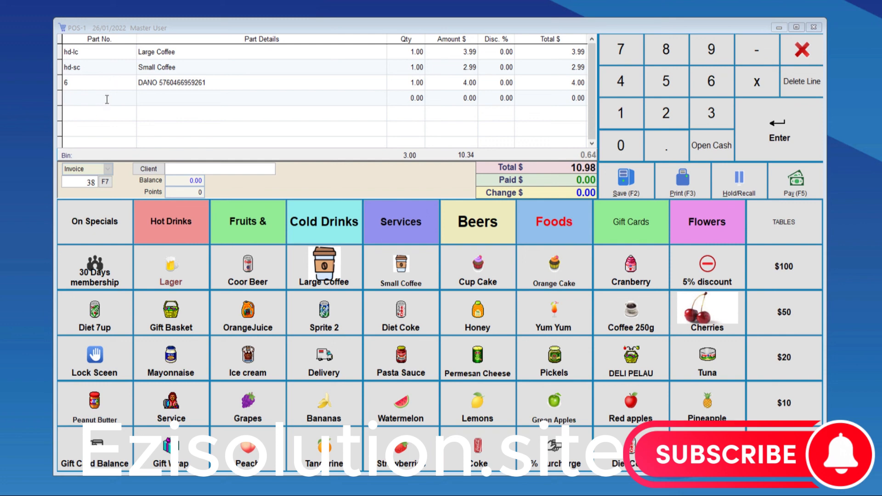
Add the 5% discount item on the empty line below the three sale items.
click(91, 100)
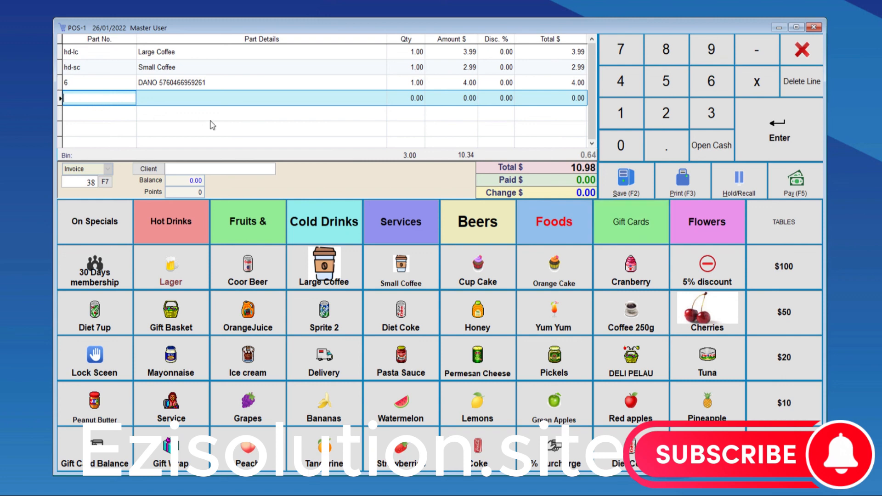
click(709, 271)
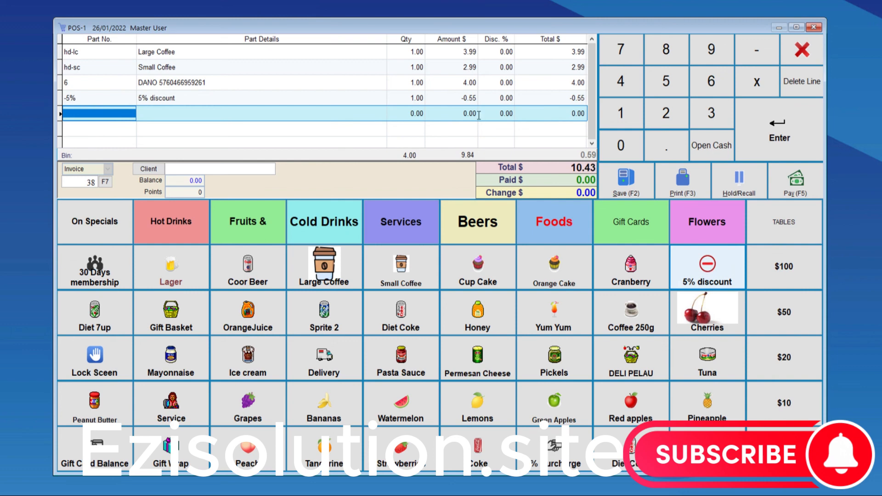
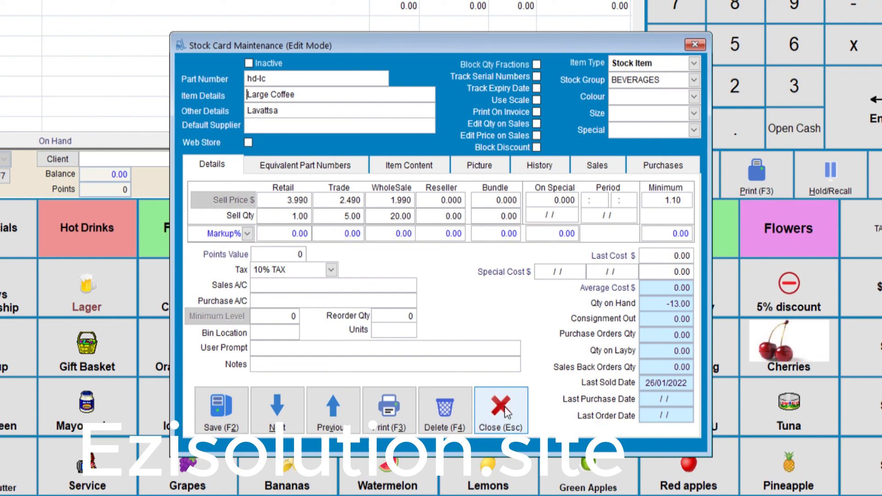
Close the Large Coffee stock card and the stock file.
click(505, 411)
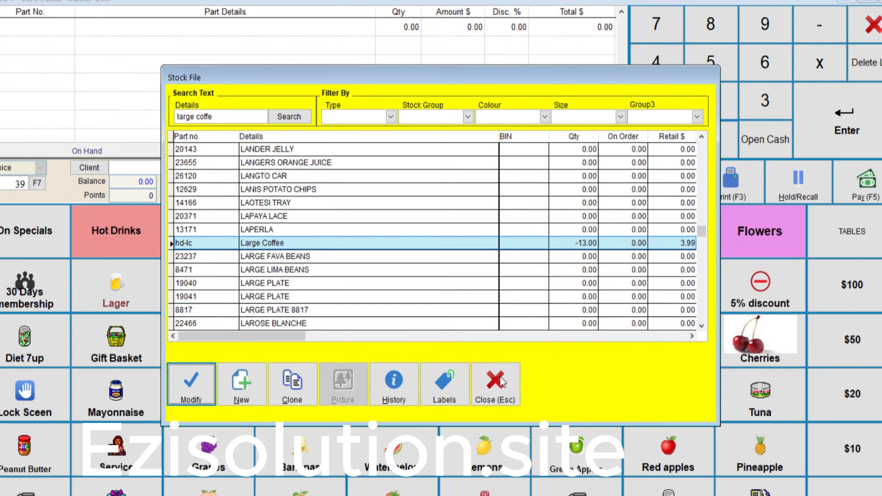
click(498, 394)
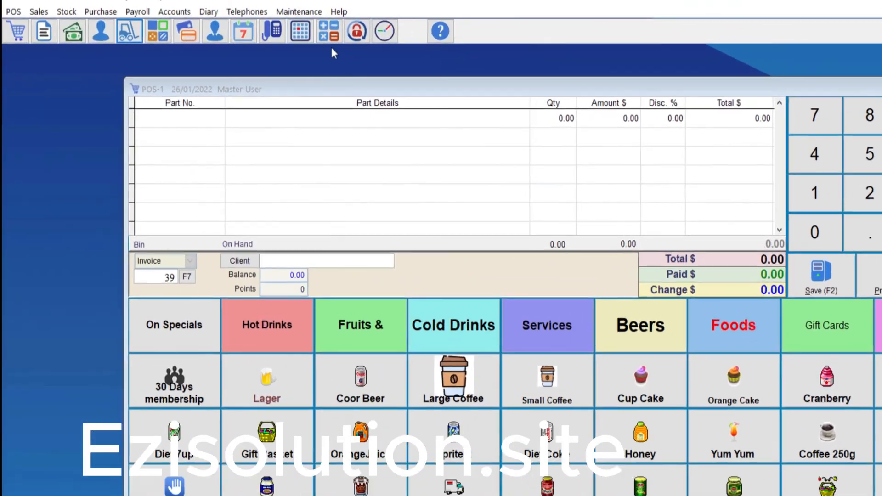
Save the Master User's P.O.S system settings with Allow Qty Discount enabled and close the users file.
click(347, 23)
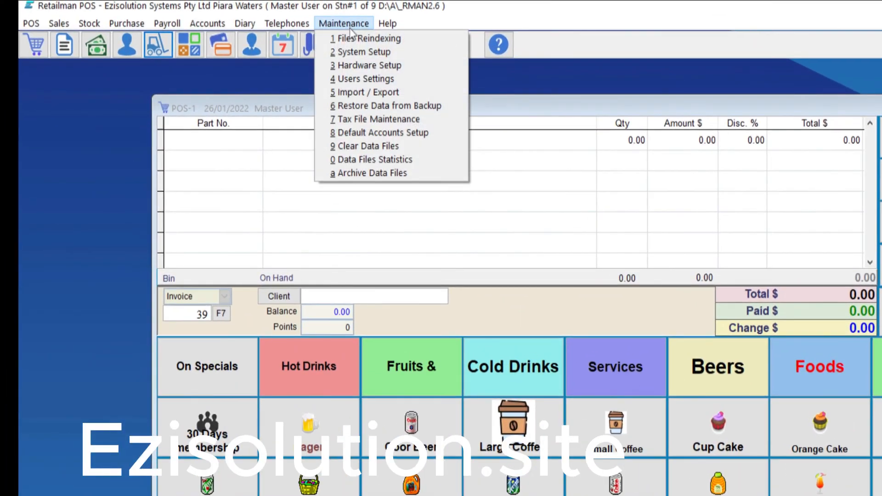
click(363, 78)
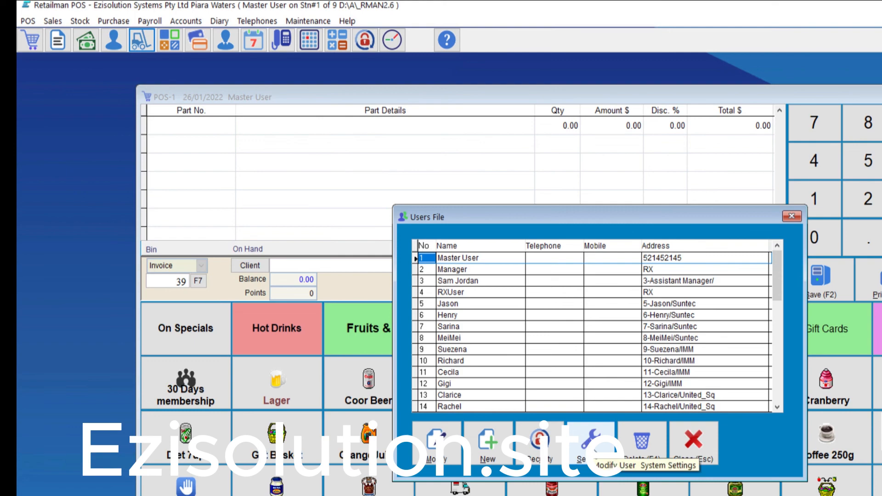
click(606, 455)
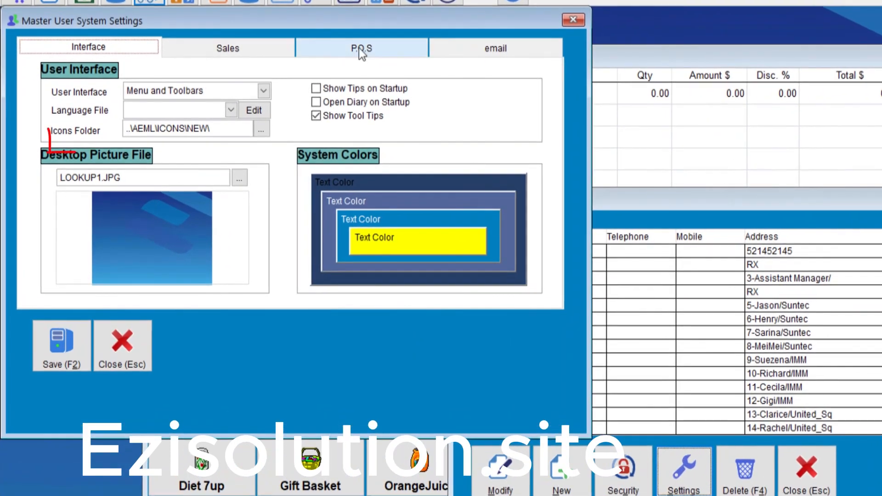
click(353, 56)
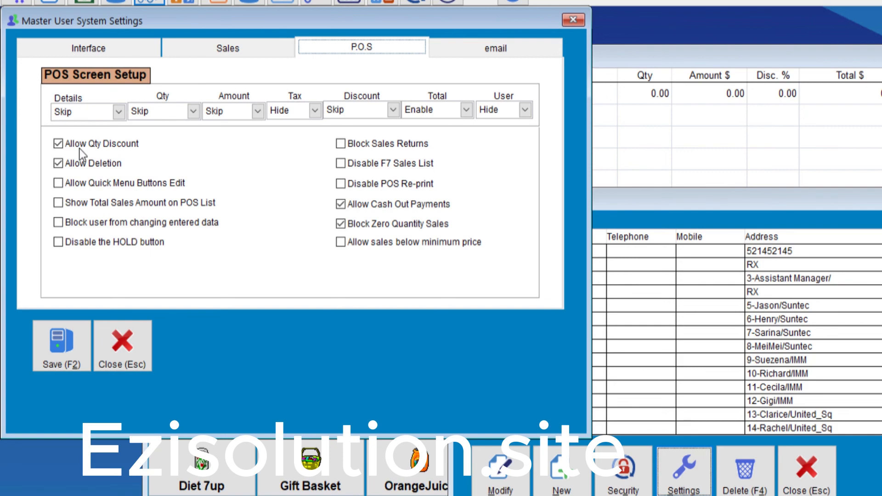
click(64, 348)
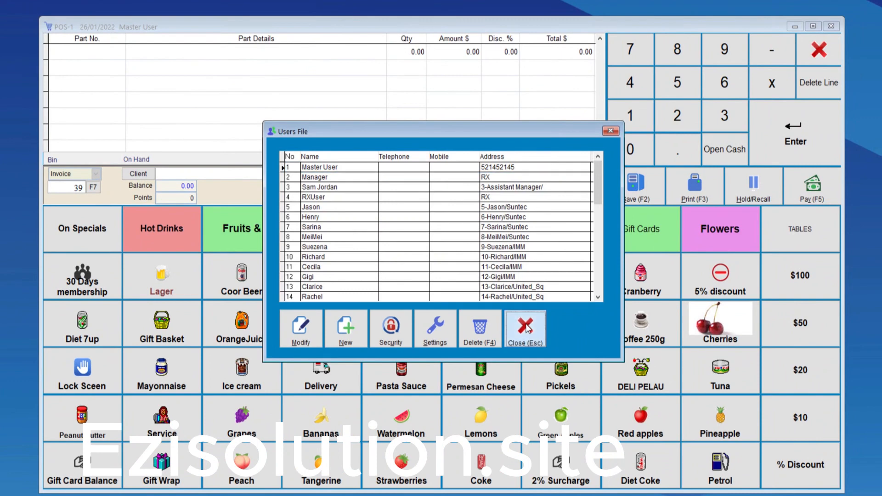
key(Escape)
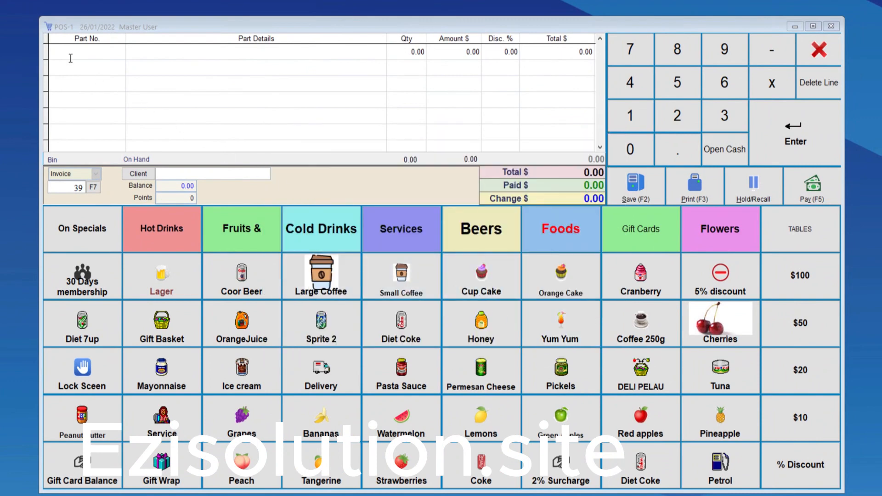
Add a Large Coffee to the sale and set its quantity to 4.
click(321, 278)
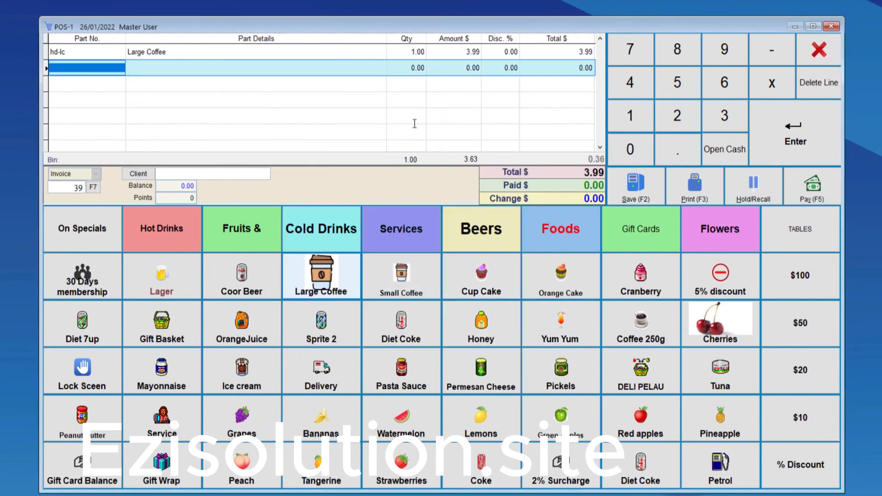
click(454, 51)
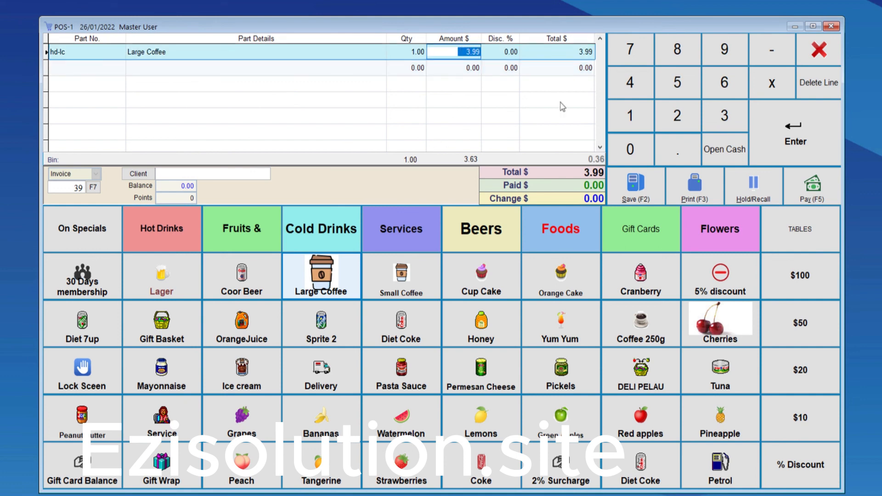
click(629, 83)
click(629, 83)
click(795, 131)
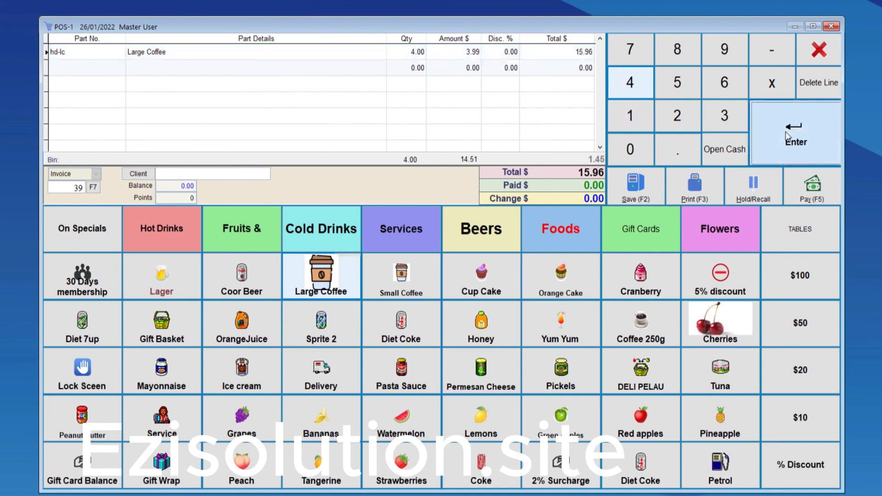
Set the Large Coffee line's quantity to 5 and check its unit amount.
click(563, 52)
click(463, 53)
click(411, 52)
text(5)
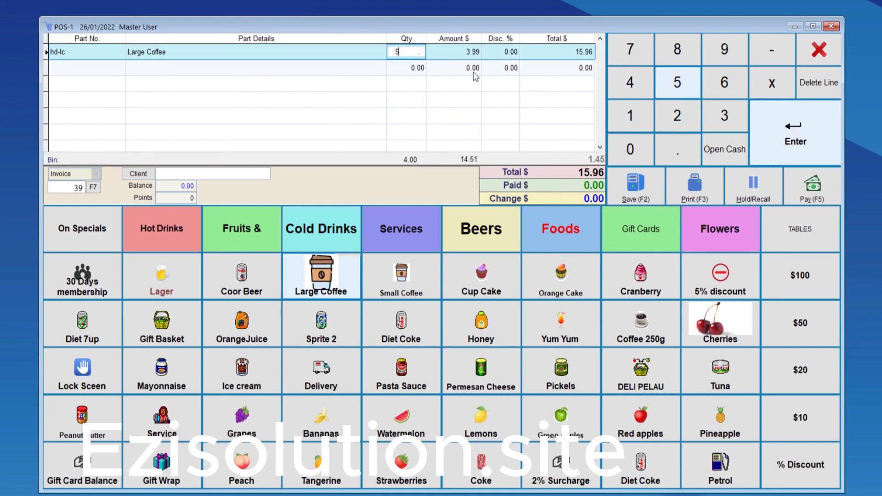
click(789, 134)
click(467, 53)
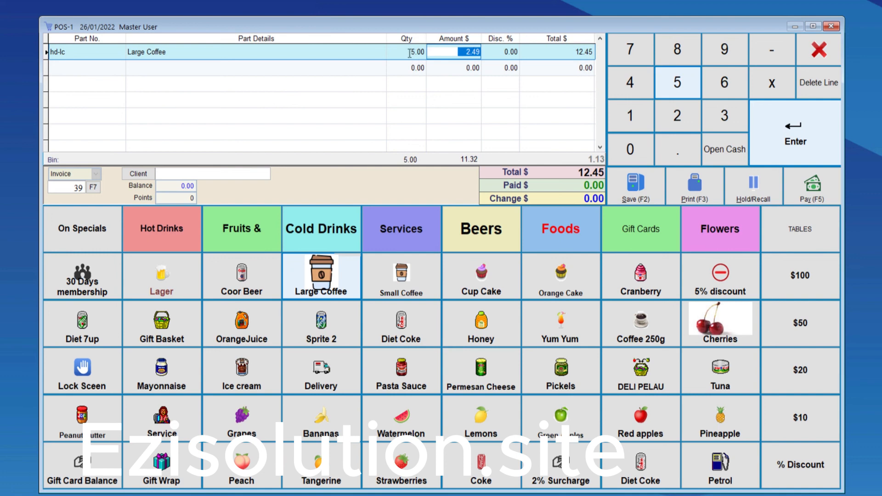
Set the Large Coffee line's quantity to 21 and complete the line.
click(413, 53)
click(677, 115)
click(630, 115)
click(775, 134)
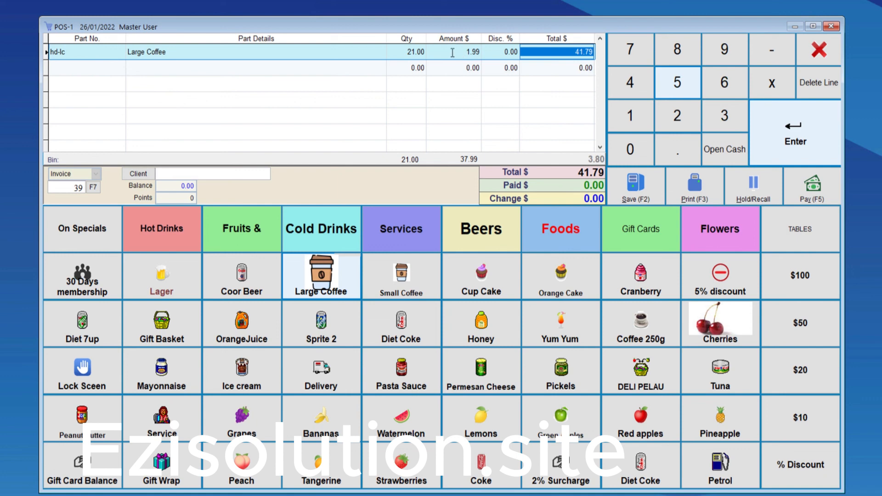
key(Return)
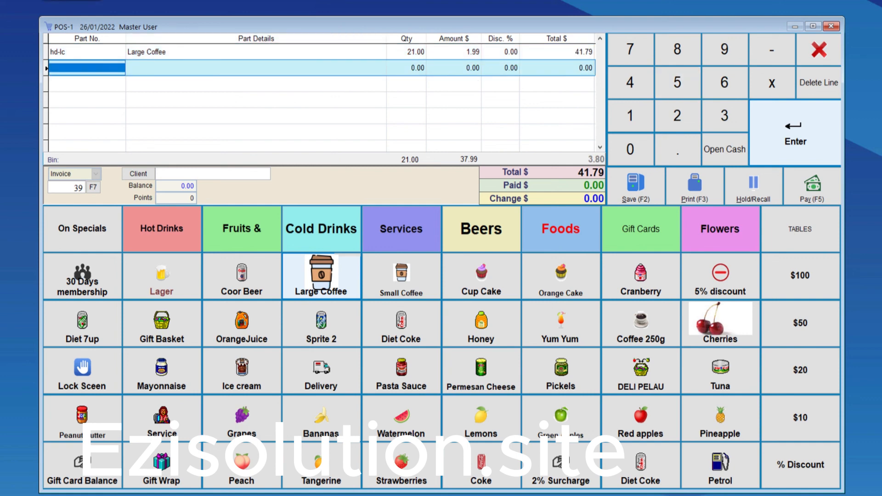
Search the stock file for "small c" and open the Small Coffee stock card.
key(Return)
click(317, 178)
click(234, 128)
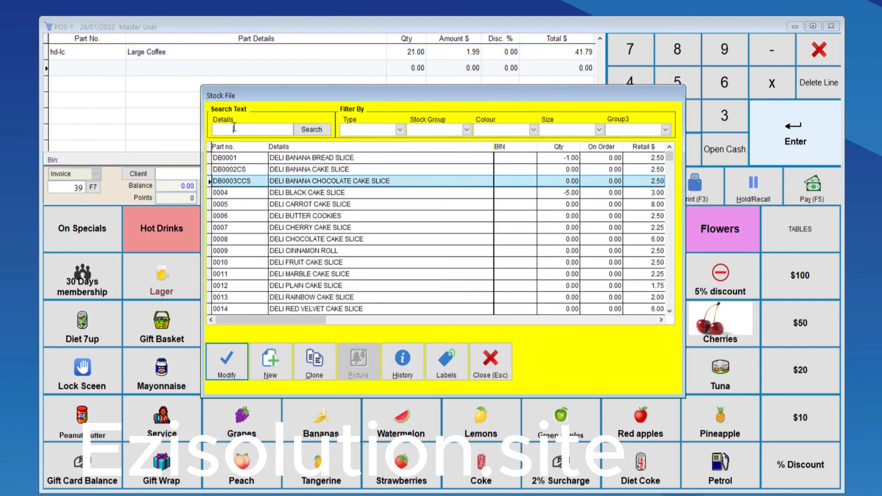
text(small c)
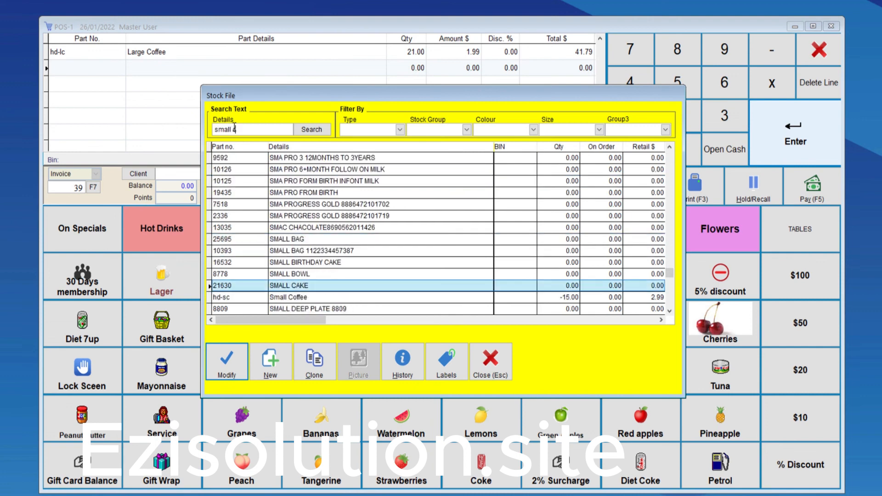
click(254, 298)
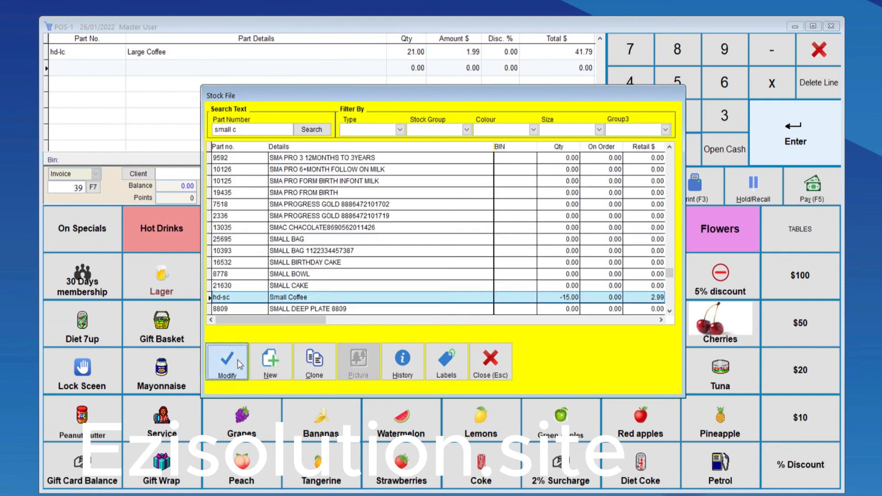
click(238, 365)
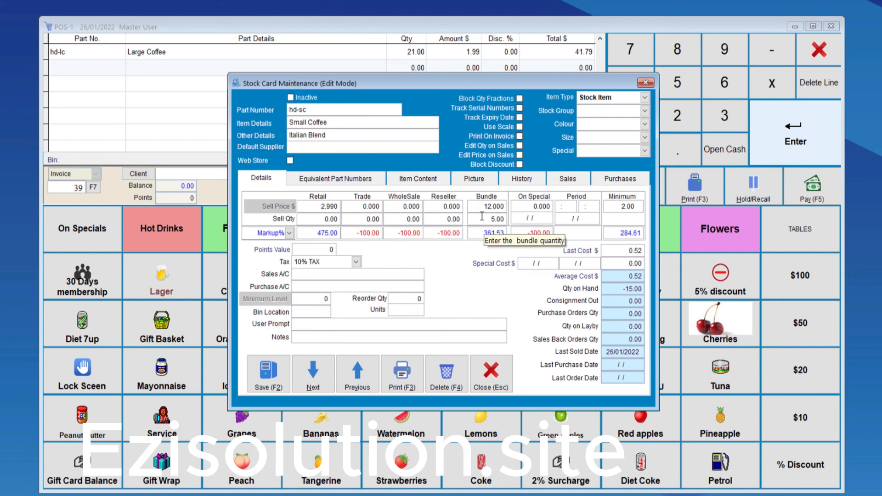
Review the bundle sell price and bundle quantity on the Small Coffee card, and return to the sale without saving.
drag(482, 216, 505, 219)
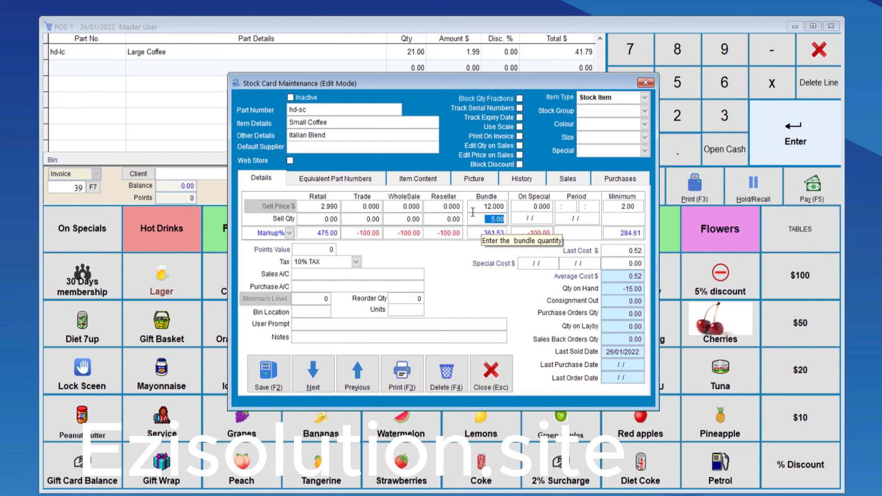
click(495, 377)
key(Escape)
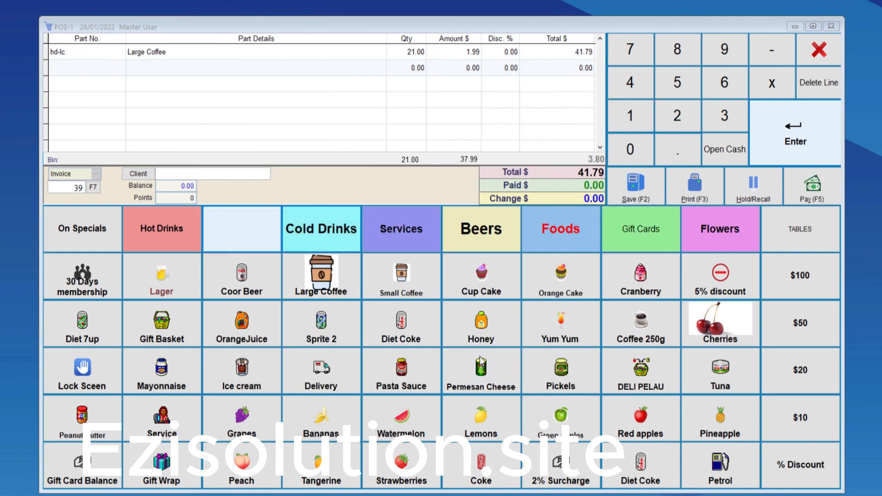
Add a Small Coffee to the sale and set its quantity to 5.
click(400, 282)
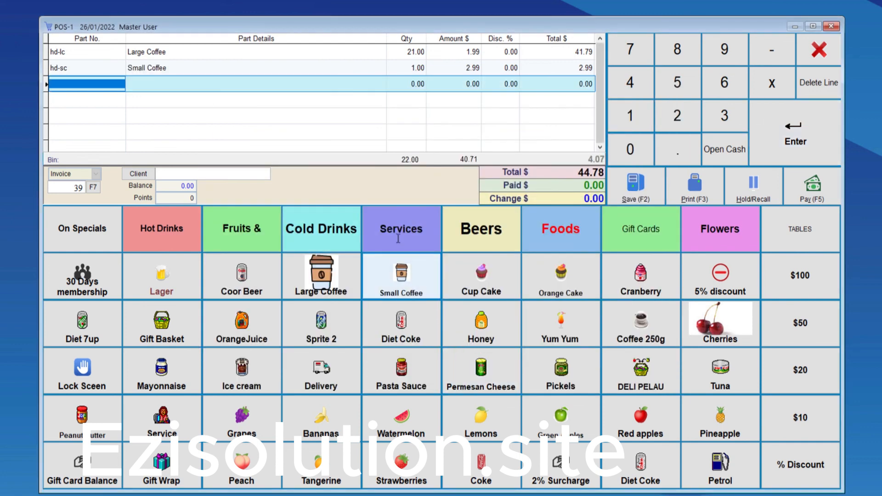
click(397, 67)
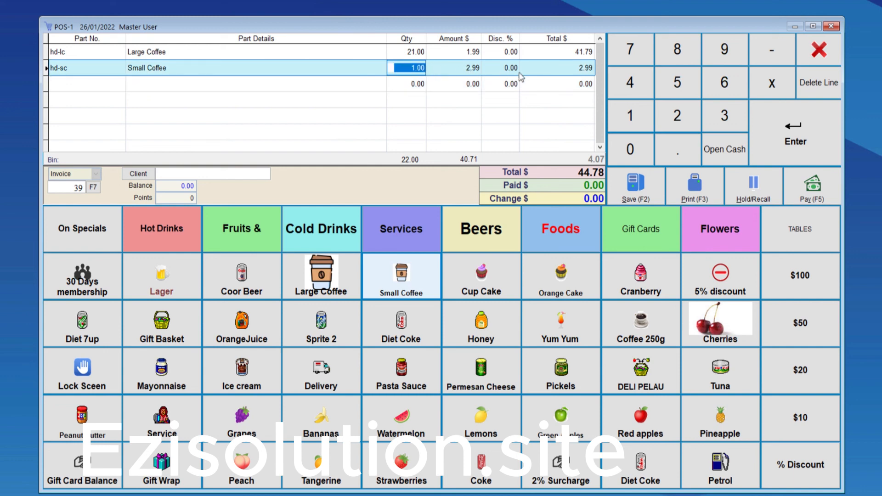
click(677, 83)
click(795, 143)
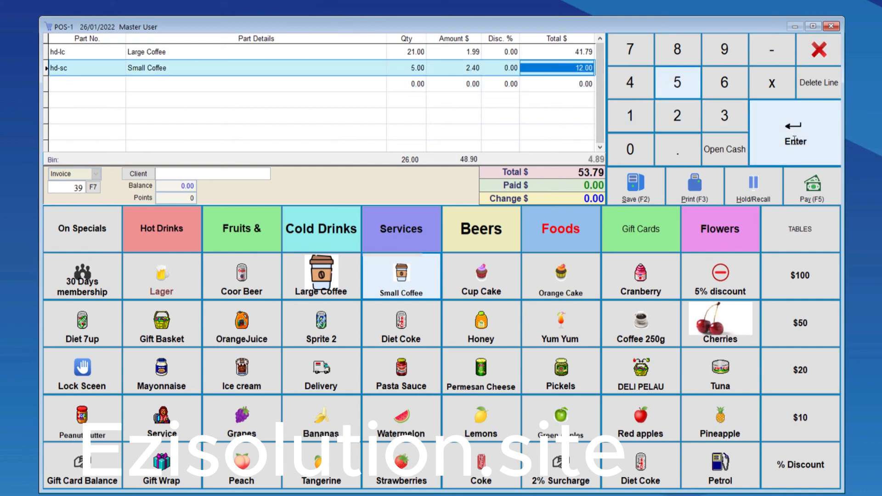
Try Small Coffee line quantities of 6 and 7 to check the pricing above the bundle quantity.
click(401, 68)
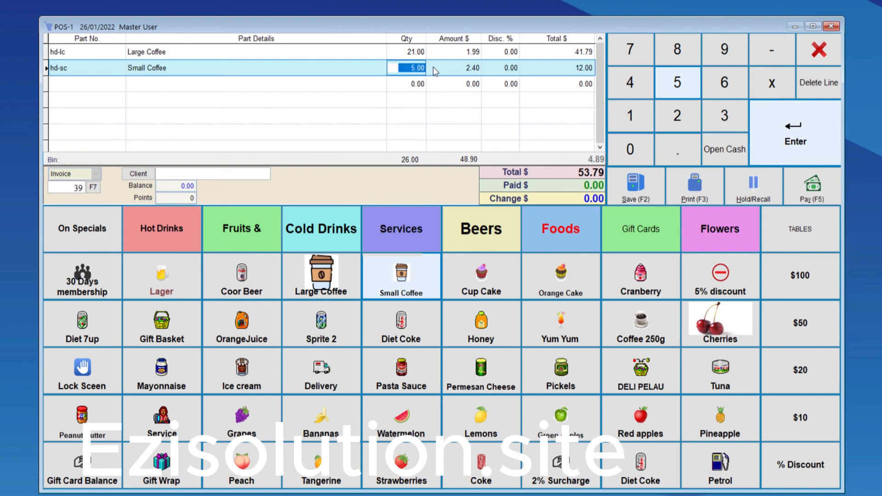
click(724, 84)
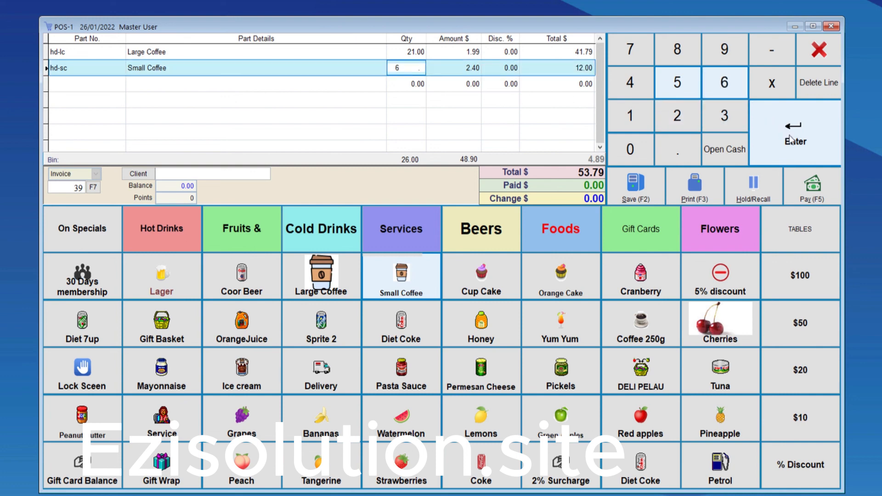
click(790, 139)
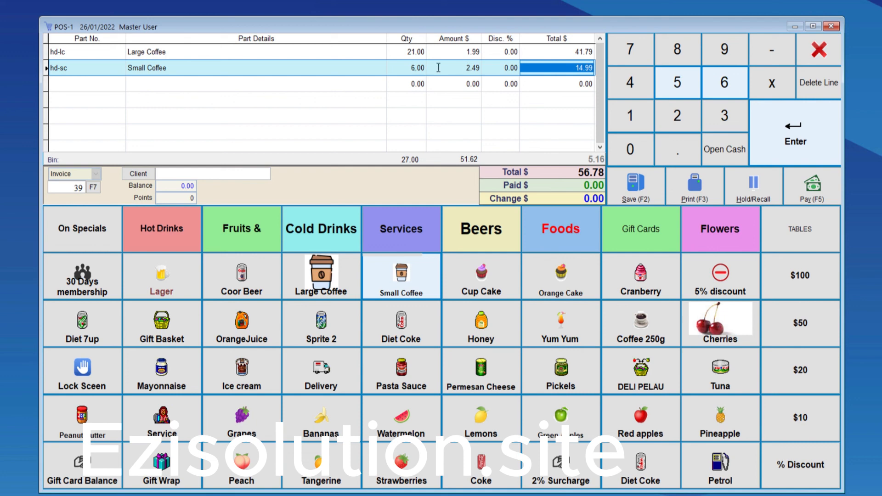
click(413, 67)
click(630, 49)
click(787, 129)
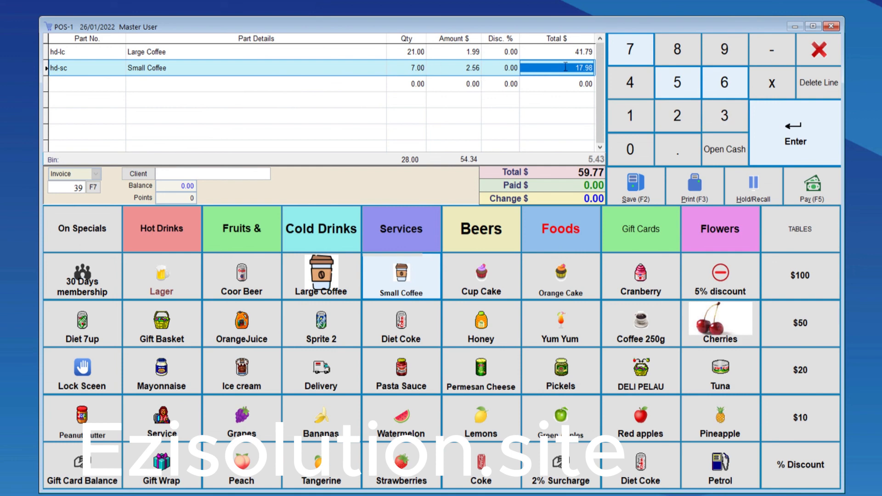
Set the Small Coffee line's quantity to 10 to check the price for two bundles.
click(402, 67)
text(10)
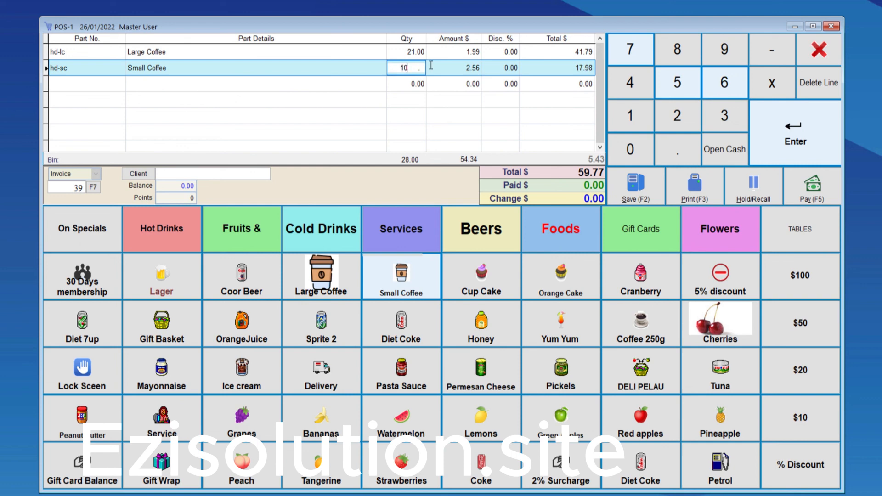
key(Return)
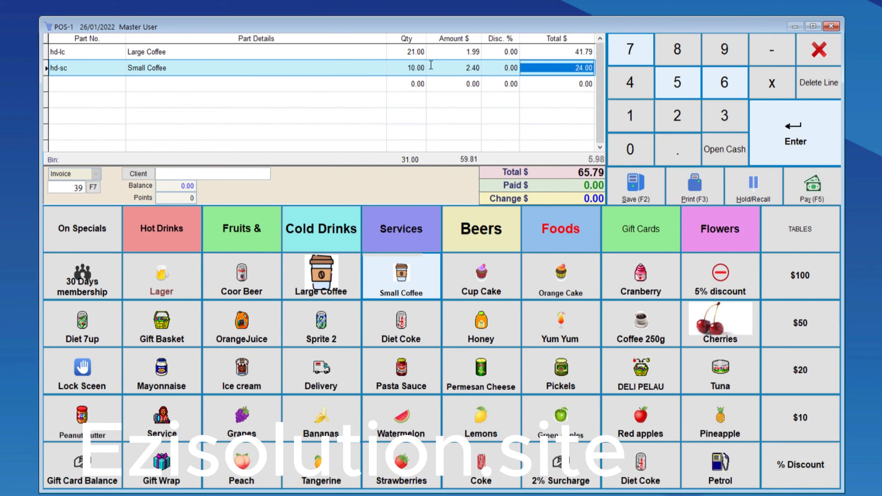
Cancel the current coffee sale and close the point-of-sale window.
click(810, 63)
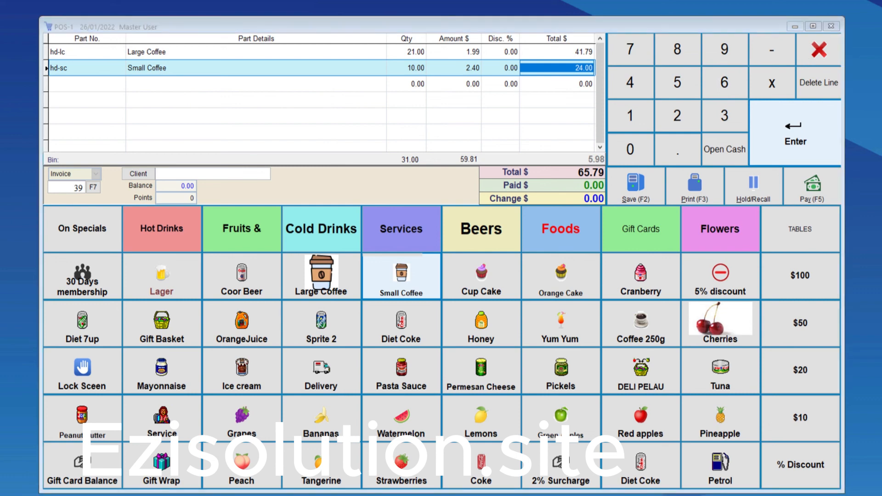
click(440, 273)
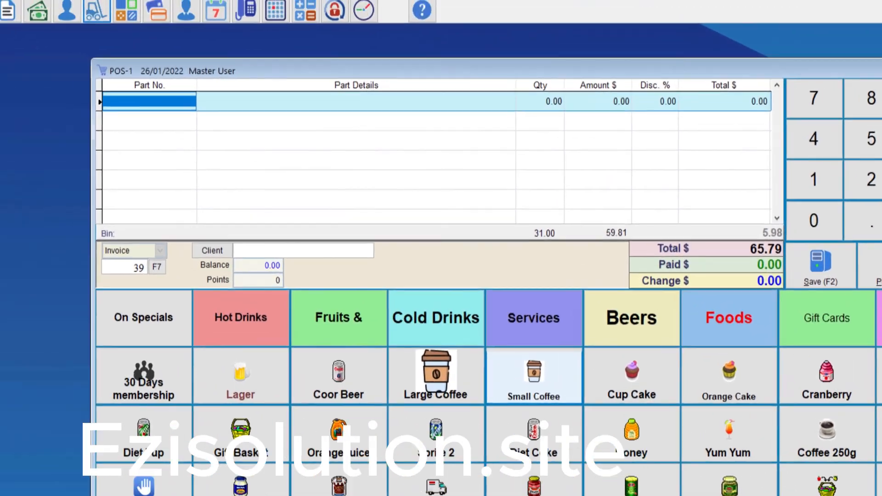
click(819, 51)
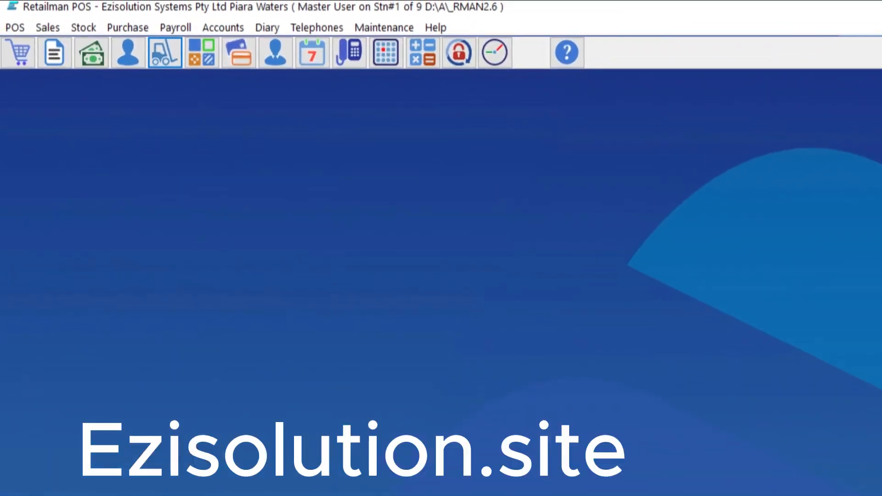
Open Stock Group Maintenance and list the Stock Specials.
click(83, 28)
key(Down)
key(Down)
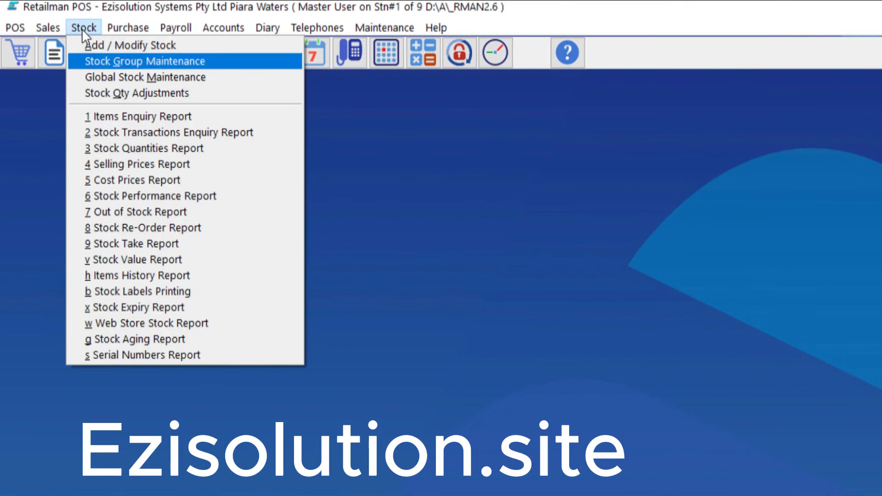
click(111, 61)
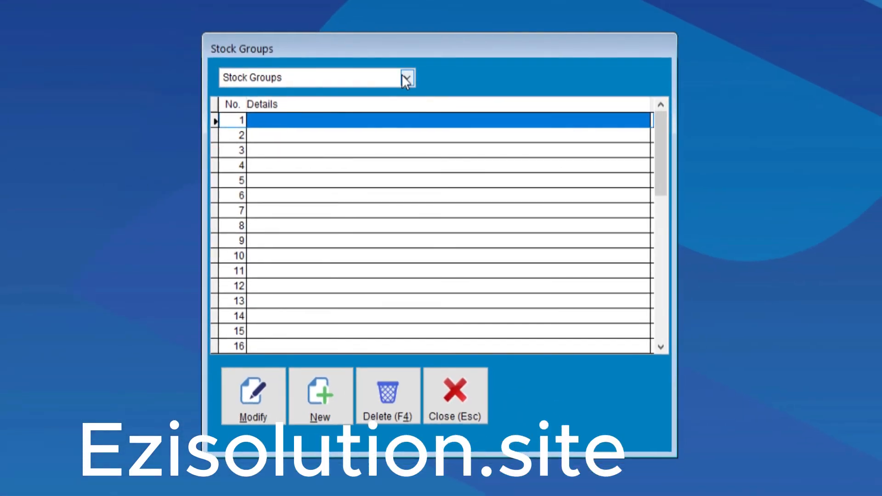
click(461, 112)
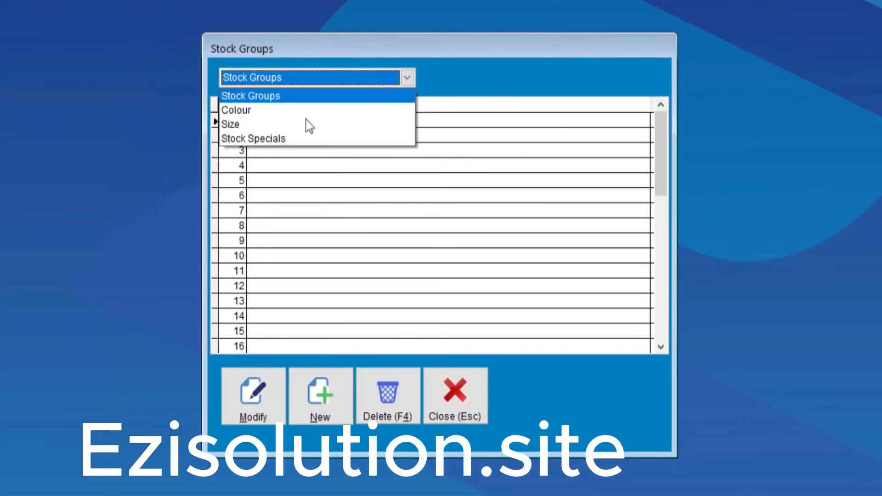
click(266, 138)
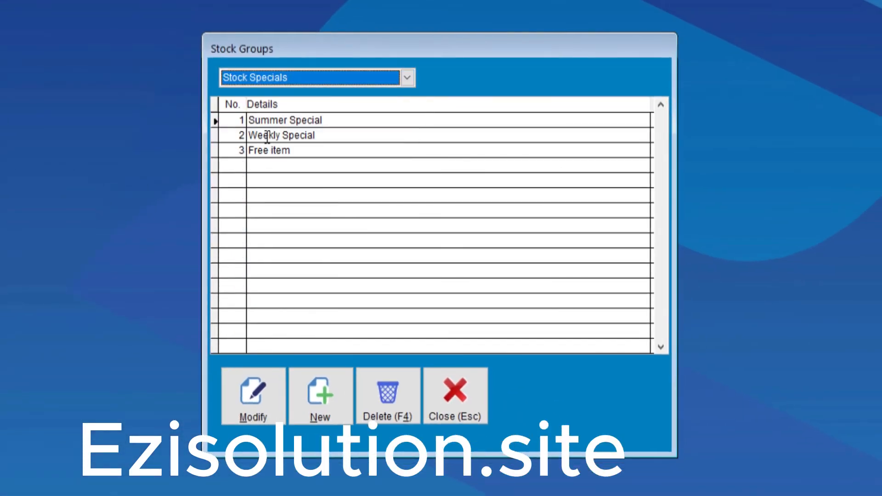
Review the Summer Special's dates, quantity and price per item, and close the special and the stock groups.
click(339, 121)
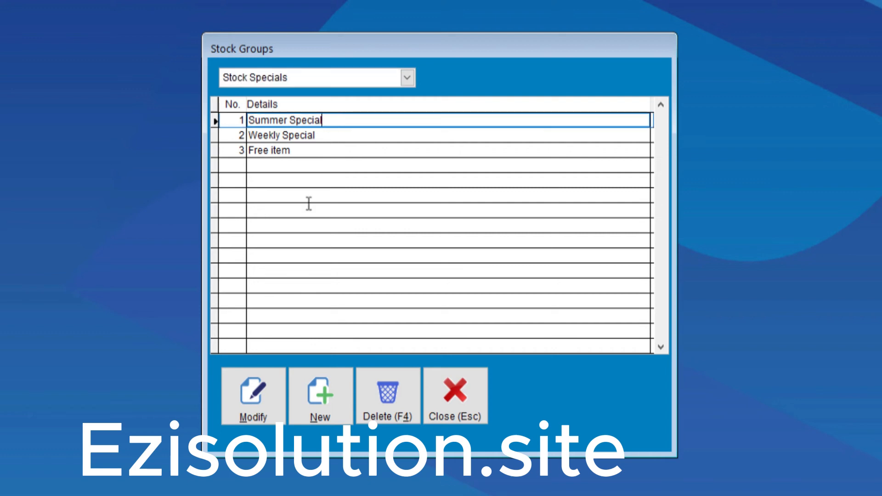
click(254, 406)
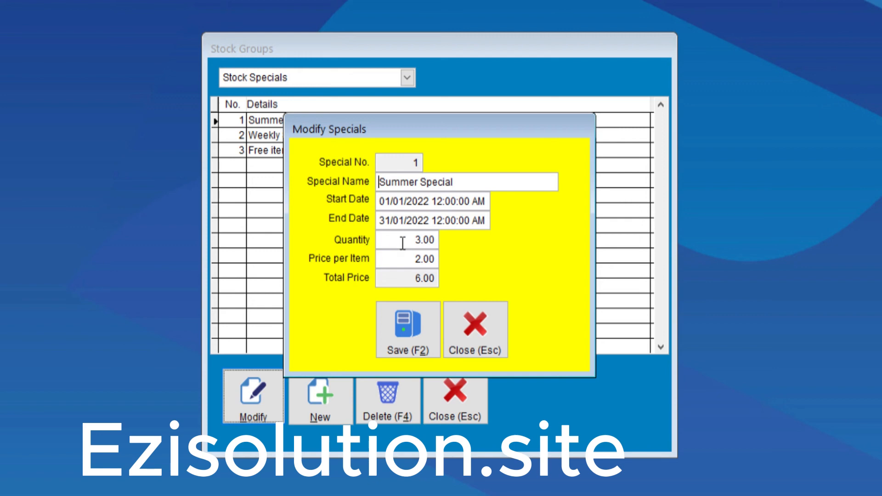
click(476, 328)
click(619, 487)
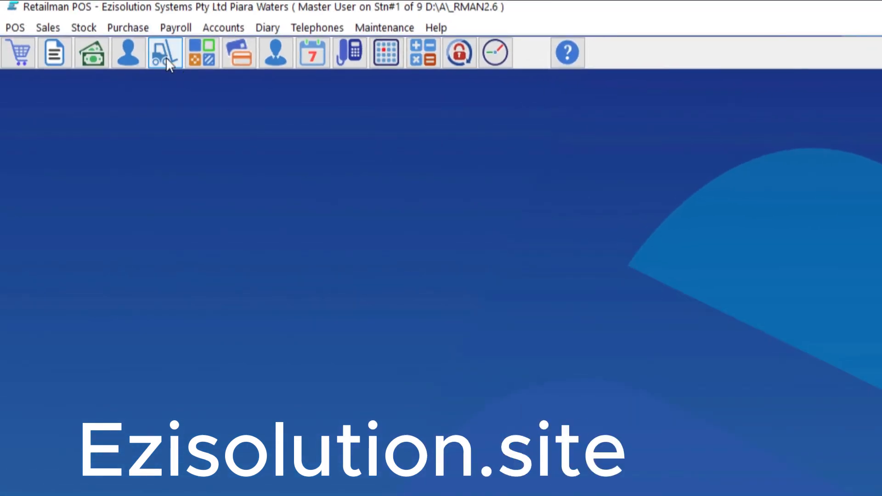
Find Large Coffee in the stock file, assign it the Summer Special, and save its stock card.
click(166, 57)
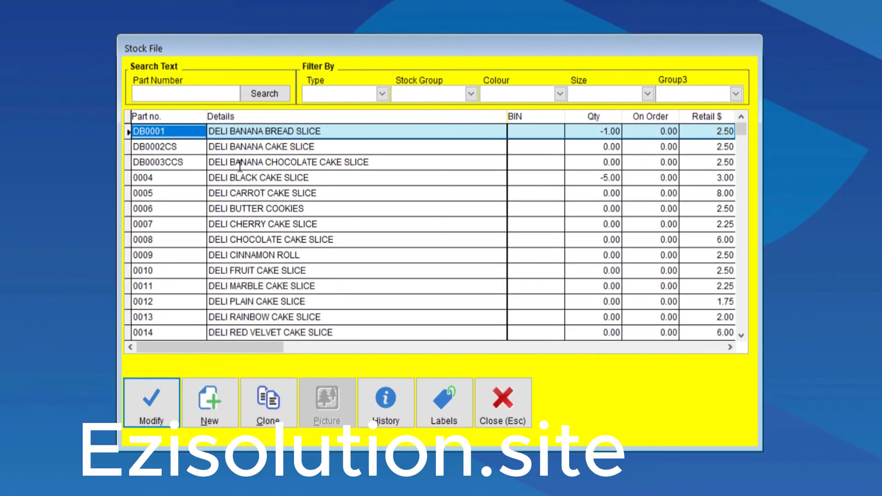
click(322, 215)
click(270, 144)
text(large)
click(161, 409)
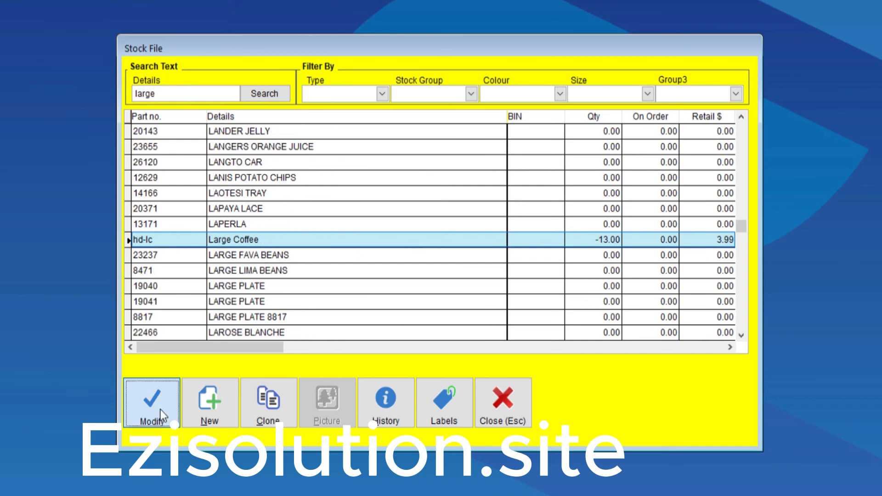
click(708, 121)
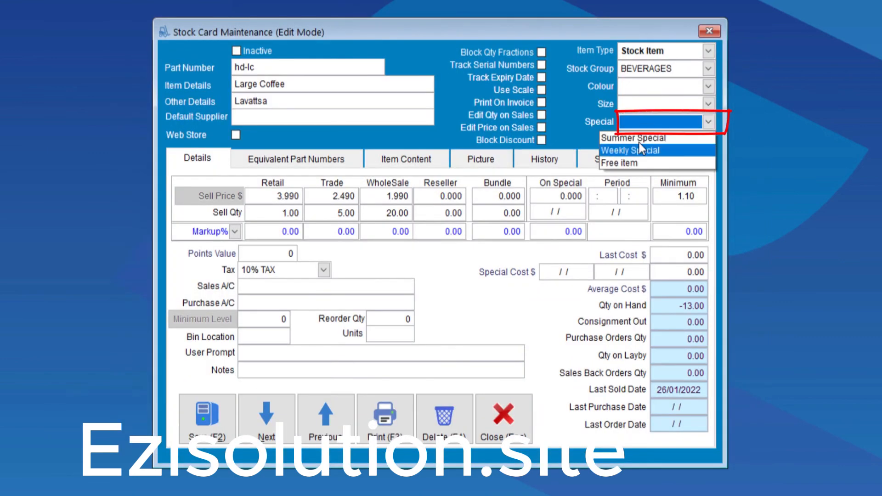
click(633, 139)
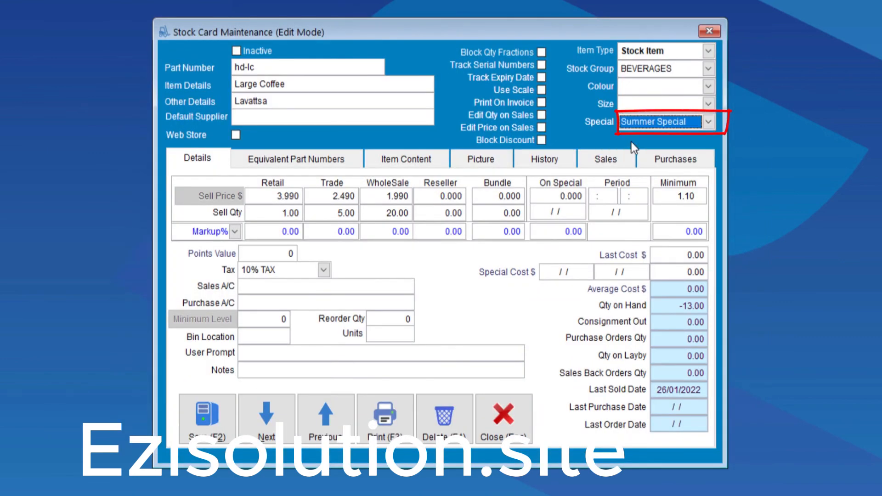
click(201, 421)
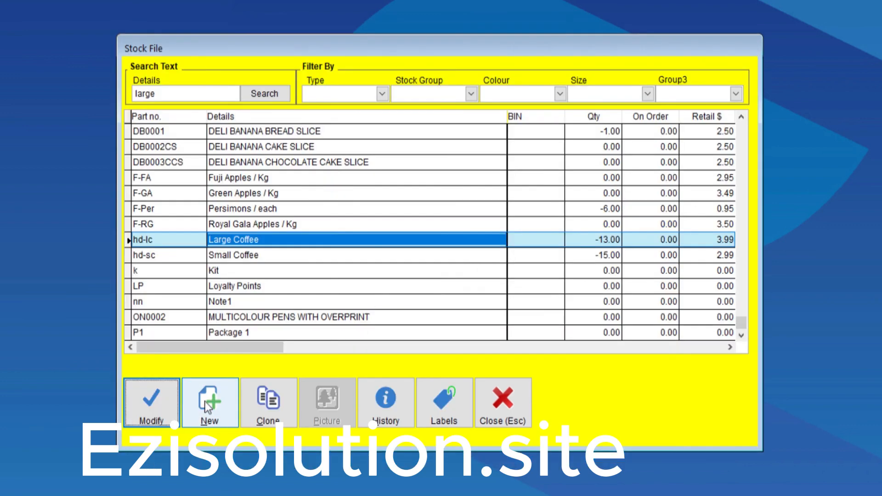
Assign the Summer Special to Small Coffee, save its stock card, and close the stock file.
click(231, 255)
click(151, 403)
click(647, 122)
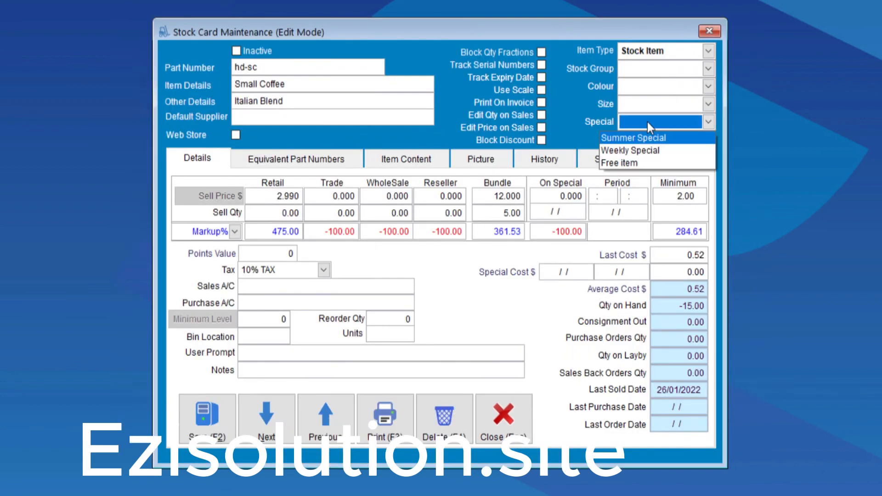
click(633, 138)
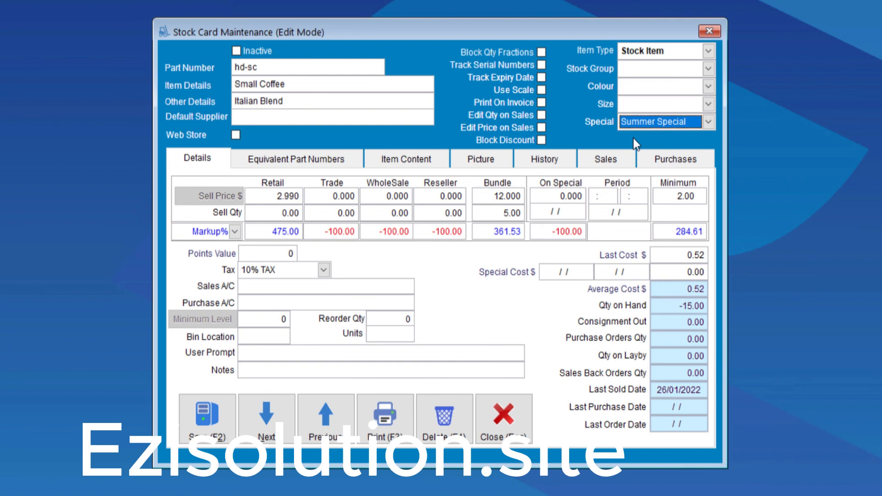
click(205, 430)
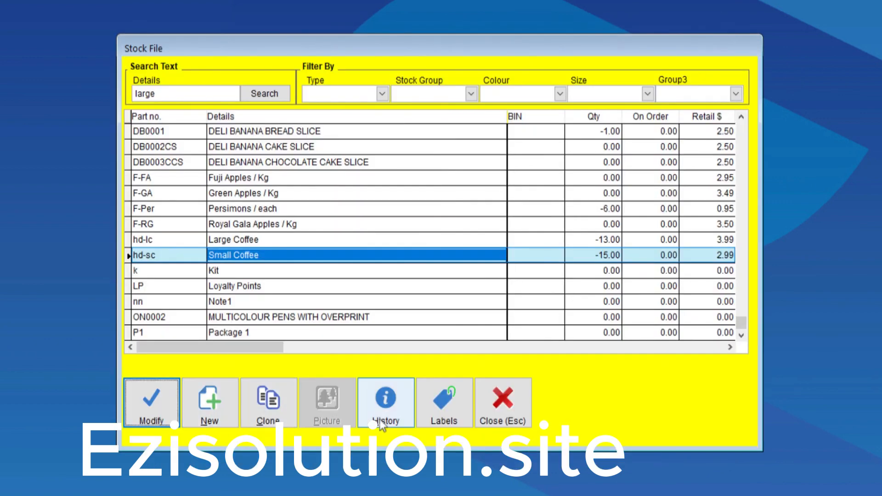
click(498, 419)
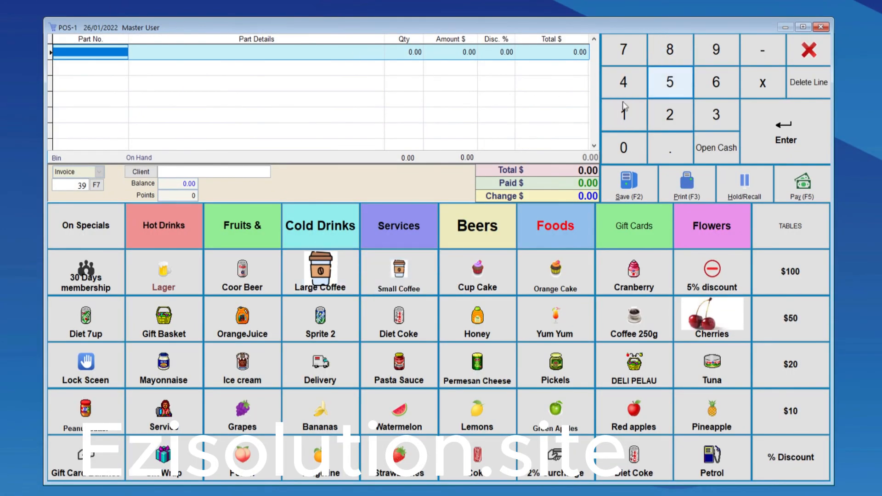
Add Large Coffee to the new sale with a quantity of 2.
click(667, 114)
click(341, 277)
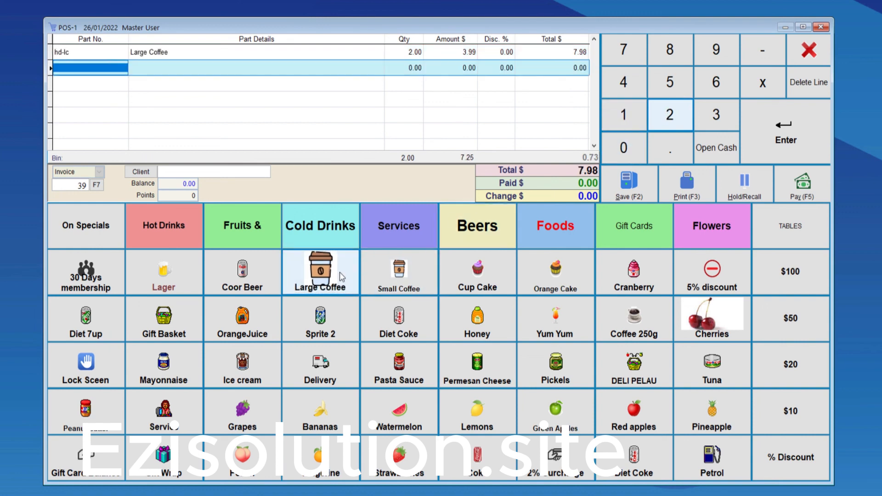
Check the Large Coffee amount, add one Small Coffee to the same sale, and compare the amounts of both lines.
click(450, 52)
drag(450, 51, 488, 50)
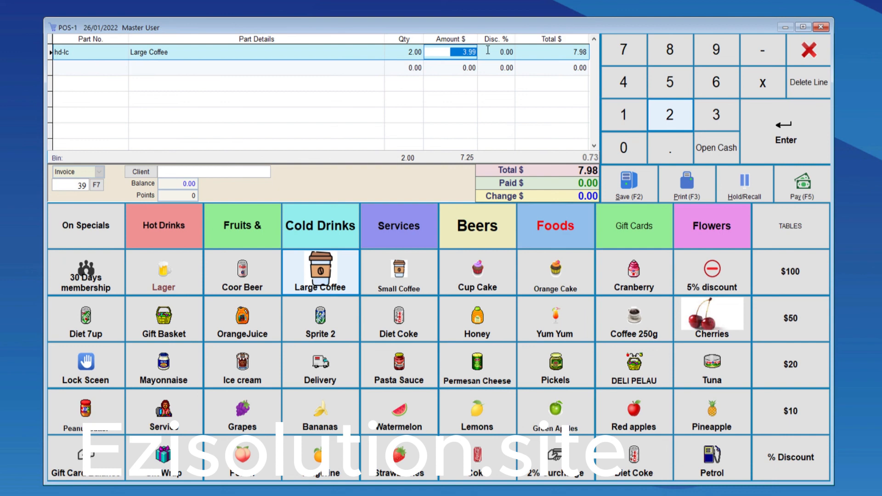
click(81, 74)
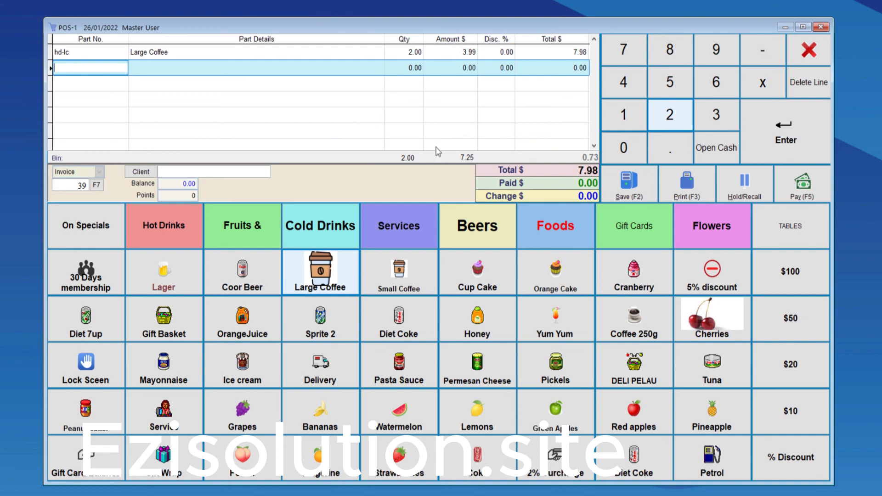
click(395, 275)
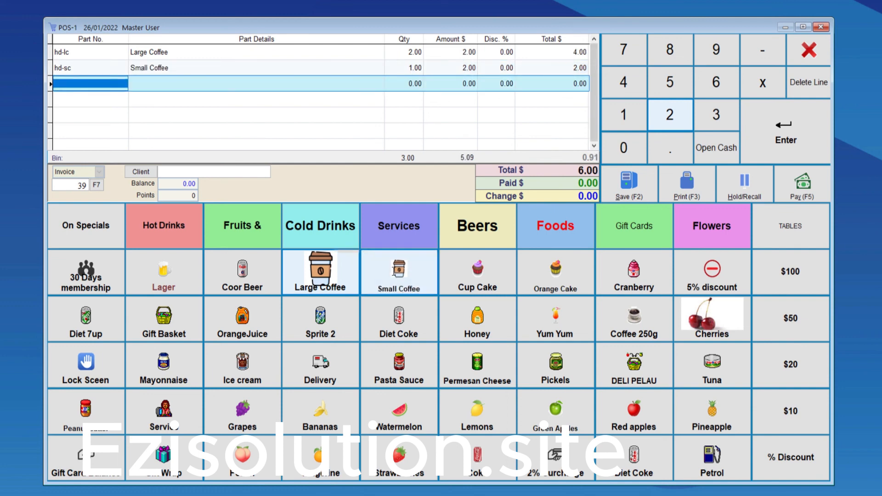
click(479, 52)
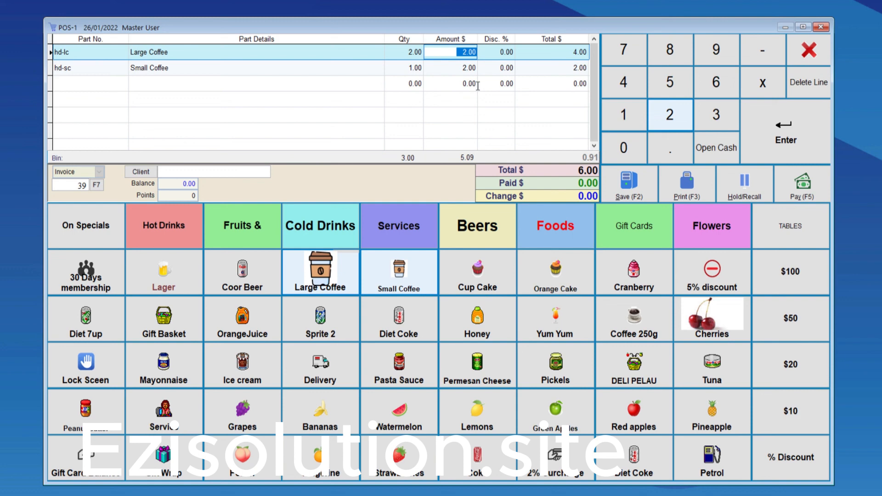
click(799, 63)
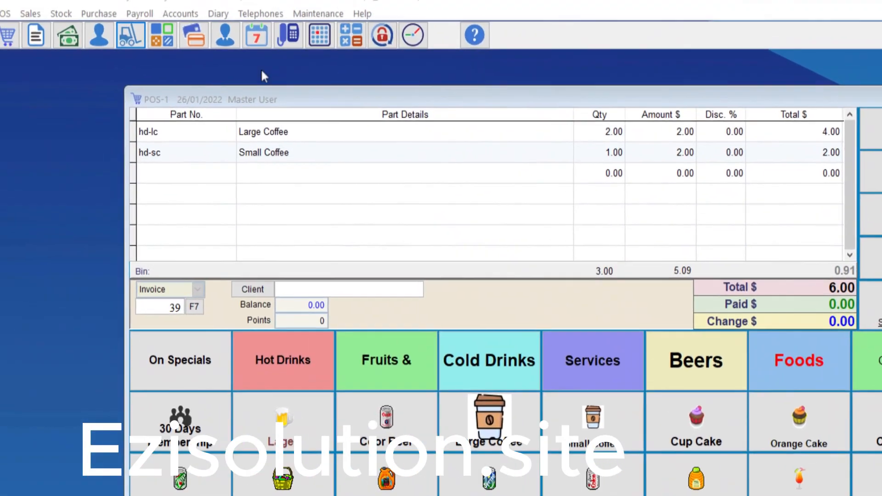
Show the Stock Specials in the stock groups and open the Summer Special for modification.
click(75, 24)
click(119, 56)
click(459, 209)
click(449, 225)
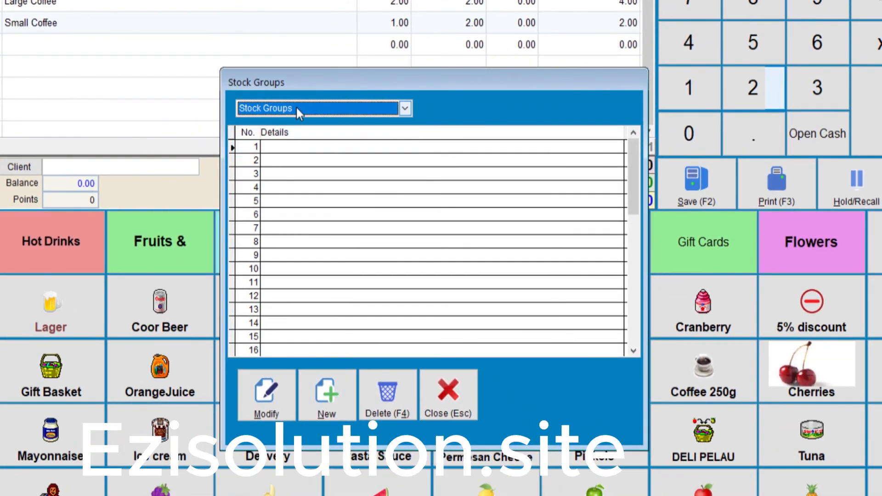
click(299, 110)
click(268, 166)
click(323, 147)
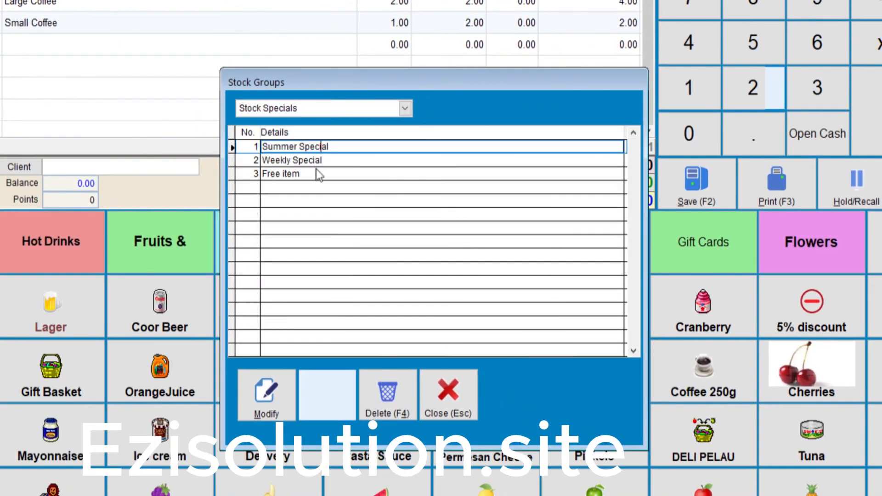
click(267, 396)
Try start and end times of 05:00:00 PM and 06:00:00 PM for the Summer Special, then close without saving.
click(429, 222)
text(70000p)
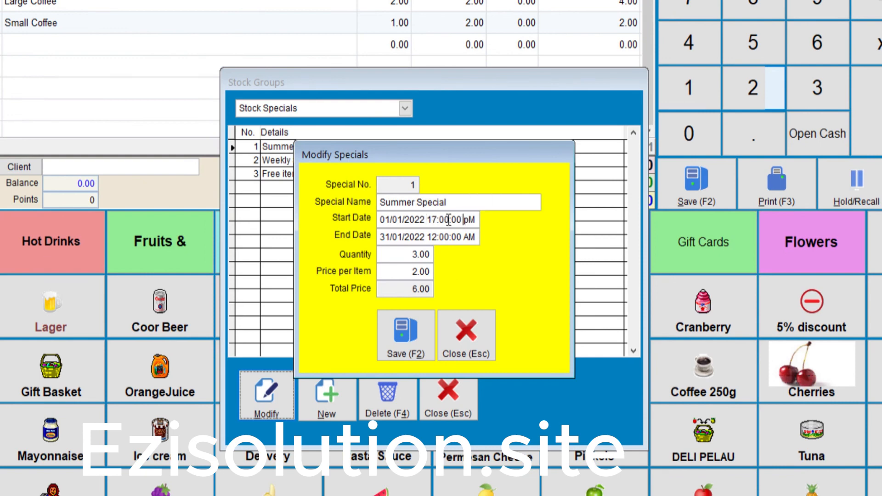
key(Tab)
drag(436, 237, 480, 238)
text(06)
text(P)
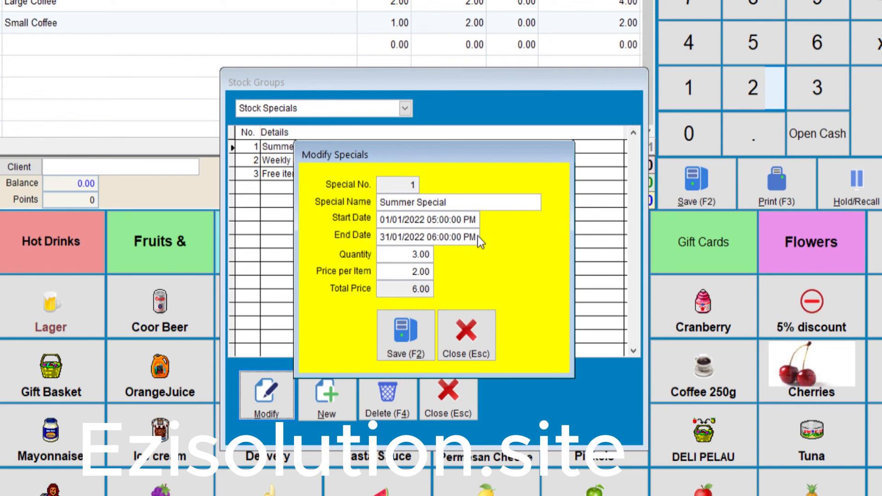
key(Tab)
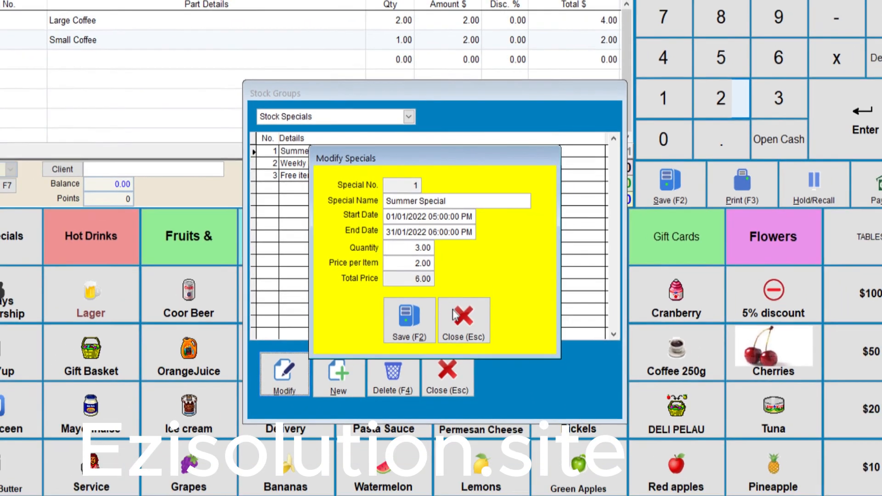
click(455, 327)
click(450, 395)
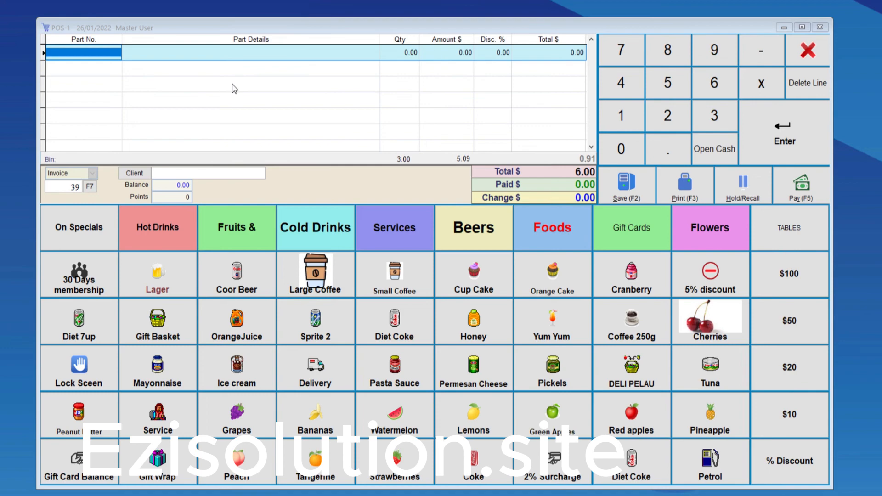
Open the stock card of DELI MARBLE CAKE SLICE (part 0011) and set its On Special price to 2.00.
click(110, 1)
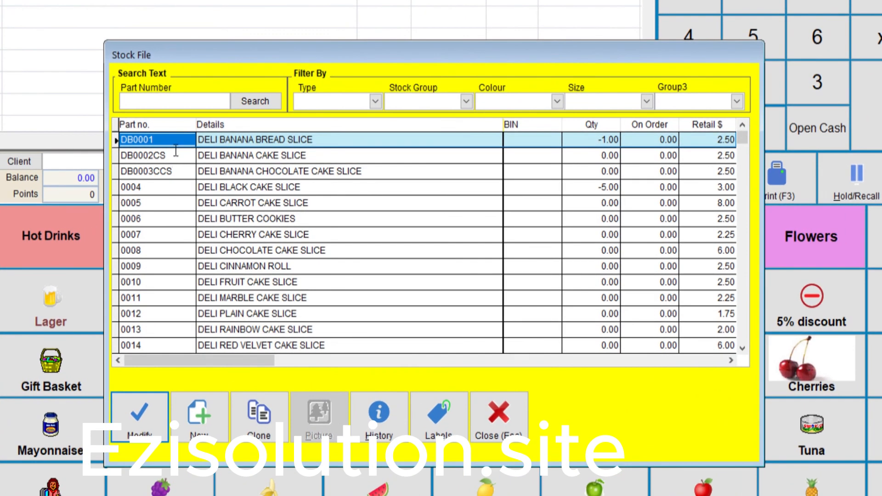
click(157, 295)
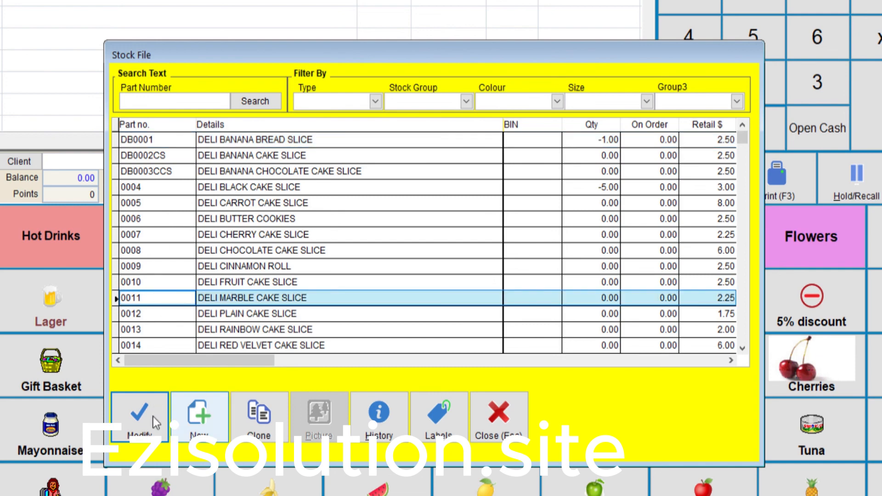
click(153, 420)
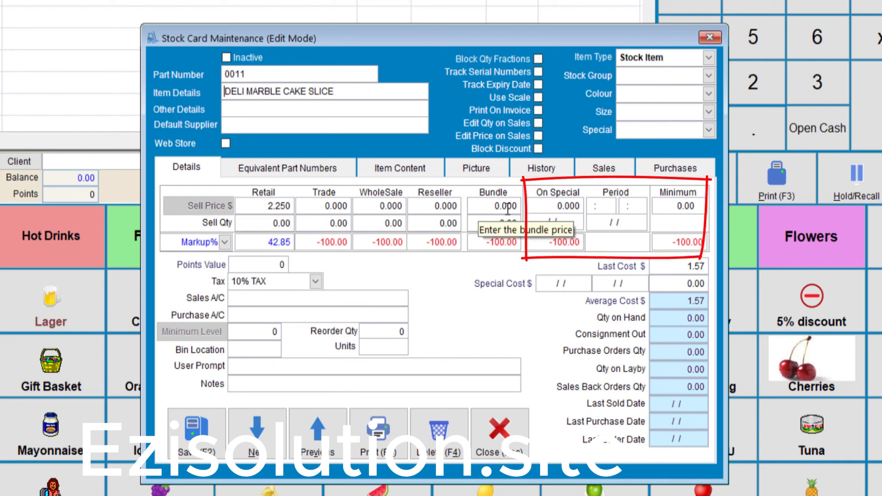
click(542, 206)
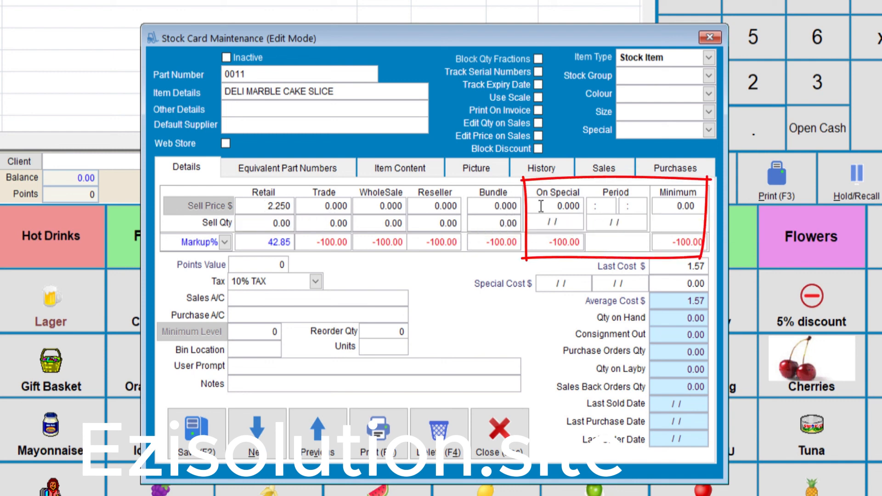
text(2)
Set the special's period to 00:00 through 23:59, with dates from 01/01/2022 to 31/01/2022.
key(Tab)
text(1)
key(BackSpace)
text(00:0)
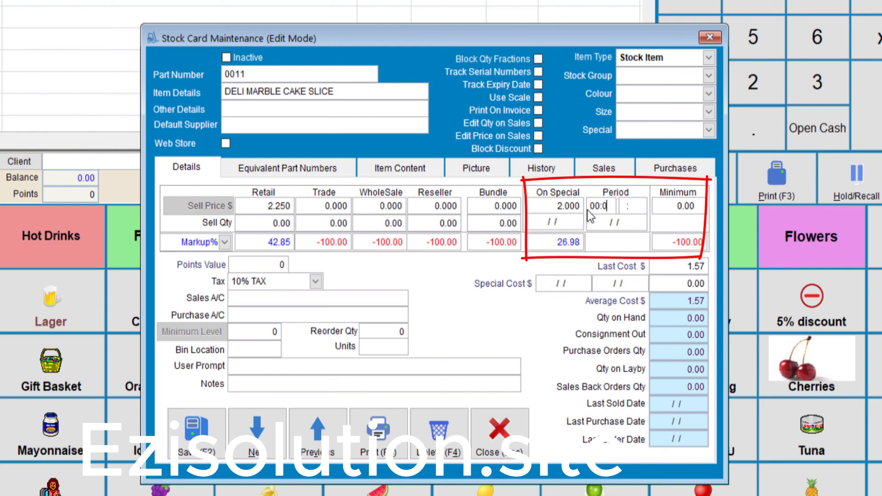
text(0 )
text(23:00)
key(Left)
key(Left)
text(5901012022)
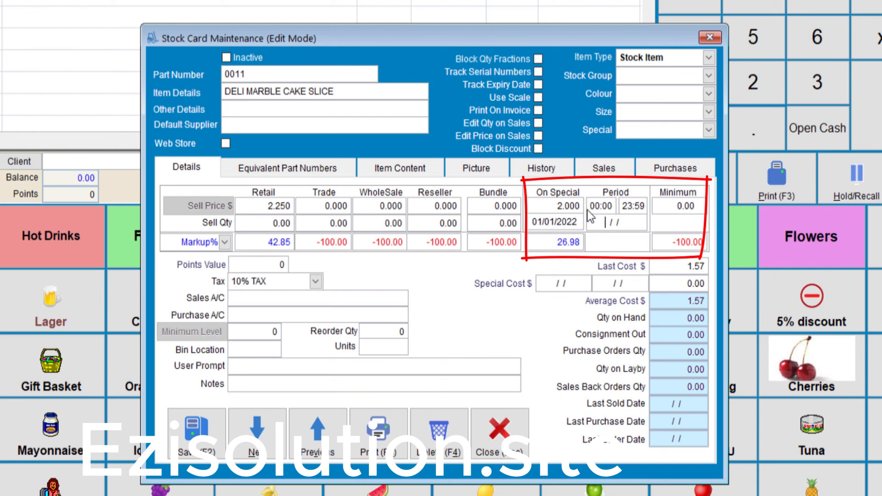
text(031012022)
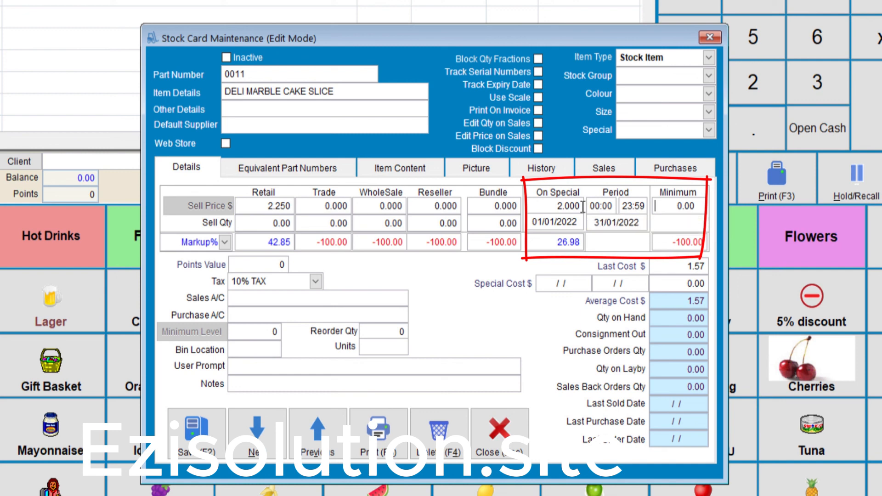
Set the cake slice's minimum price to 1.95, save the stock card, and close the stock file.
double_click(693, 205)
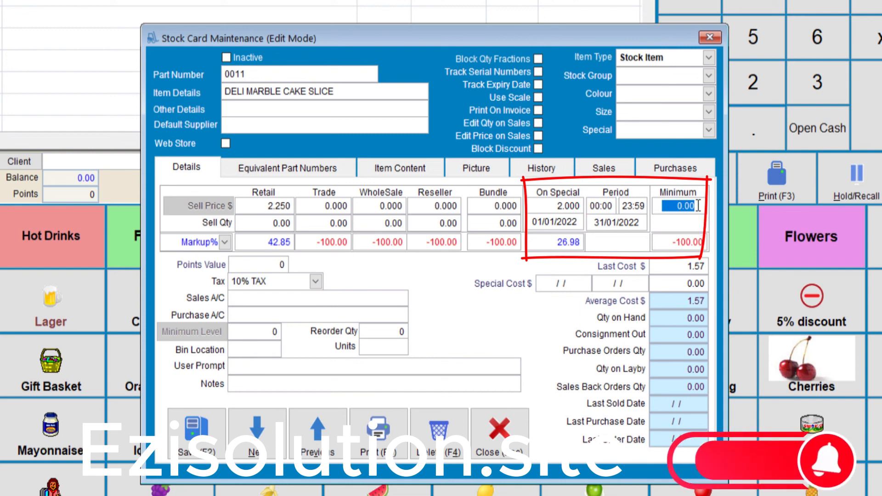
text(1.95)
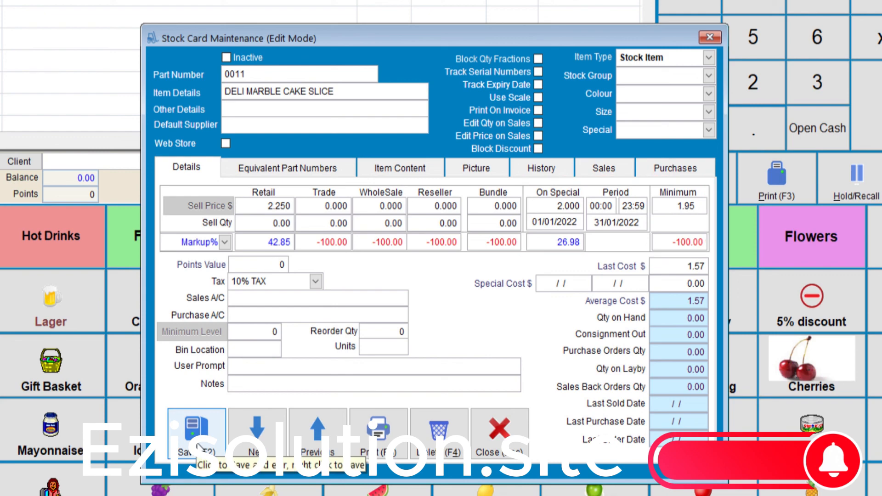
click(199, 446)
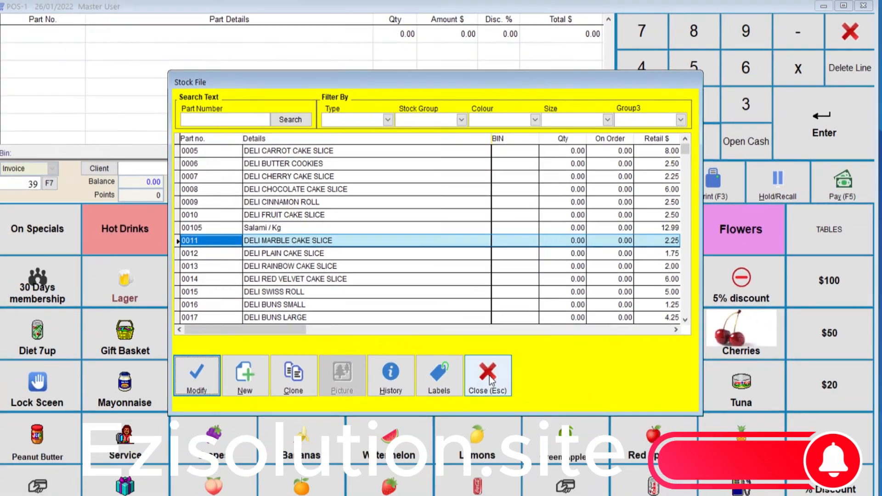
click(488, 378)
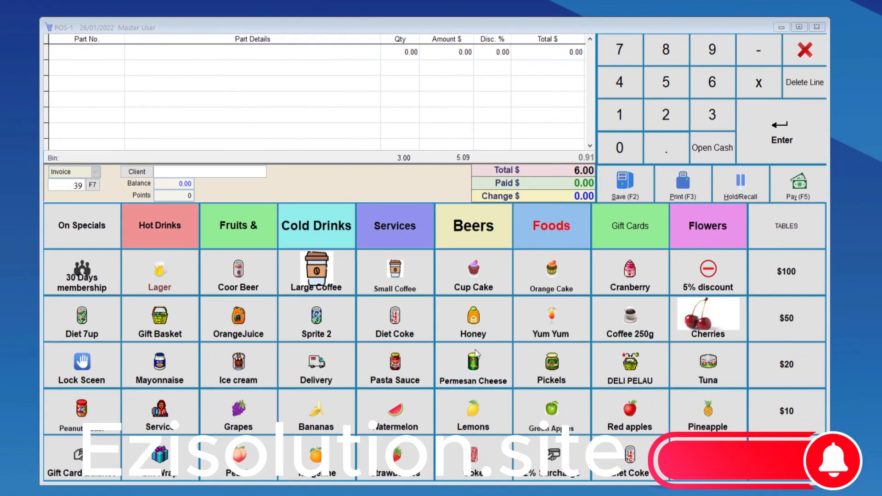
Add part 0011, DELI MARBLE CAKE SLICE, to the sale by its part number.
click(78, 53)
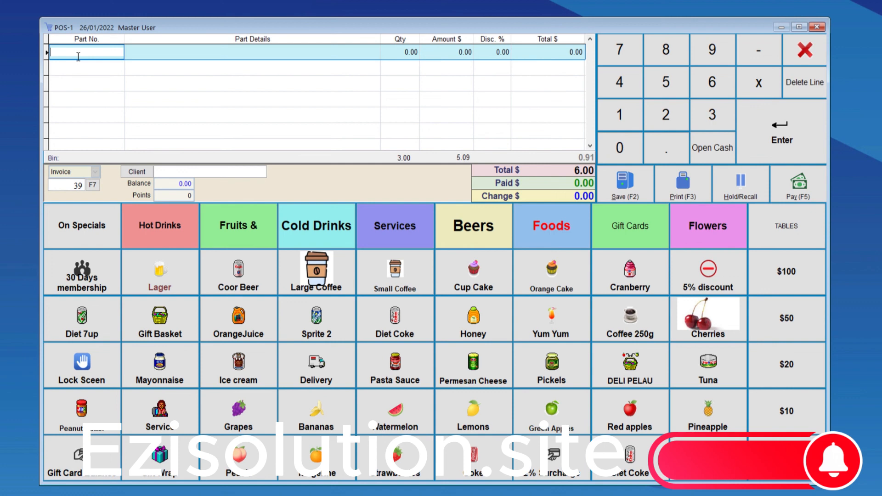
text(0011)
key(Return)
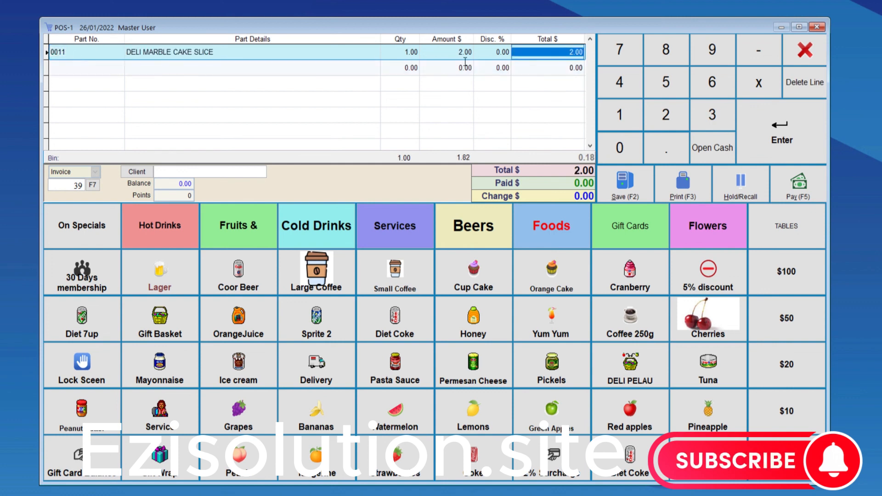
Try to sell the marble cake slice at 1.50, below its minimum price, and set its amount back to 2.00.
click(444, 54)
text(1.50)
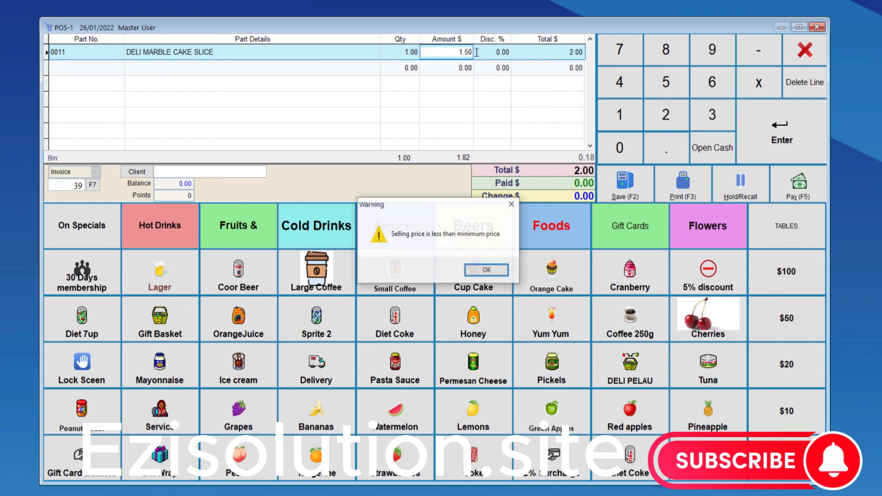
key(Return)
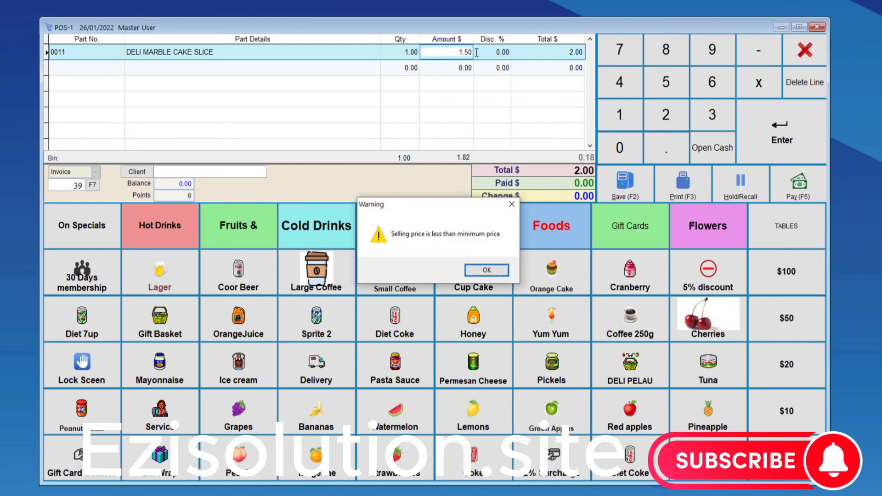
click(488, 271)
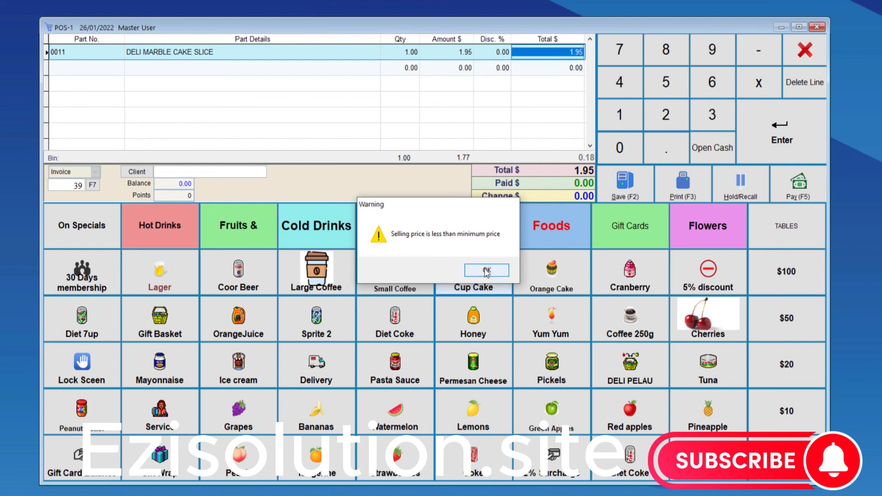
click(446, 50)
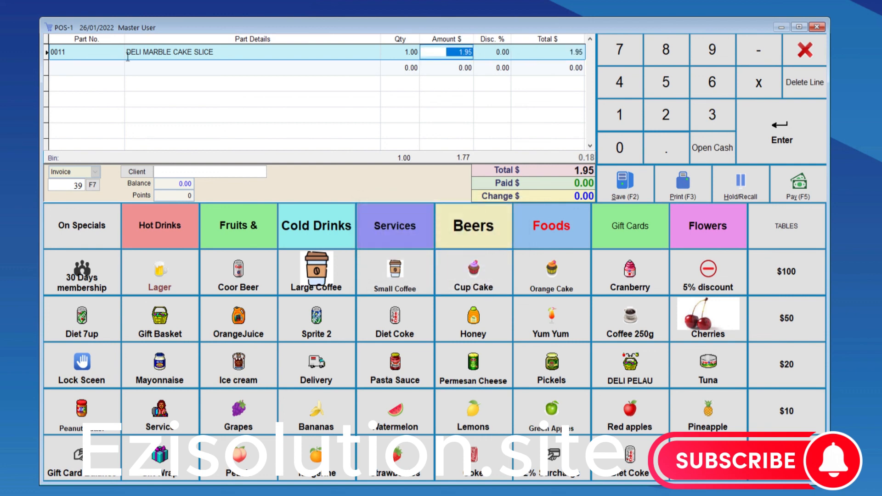
text(2)
key(Return)
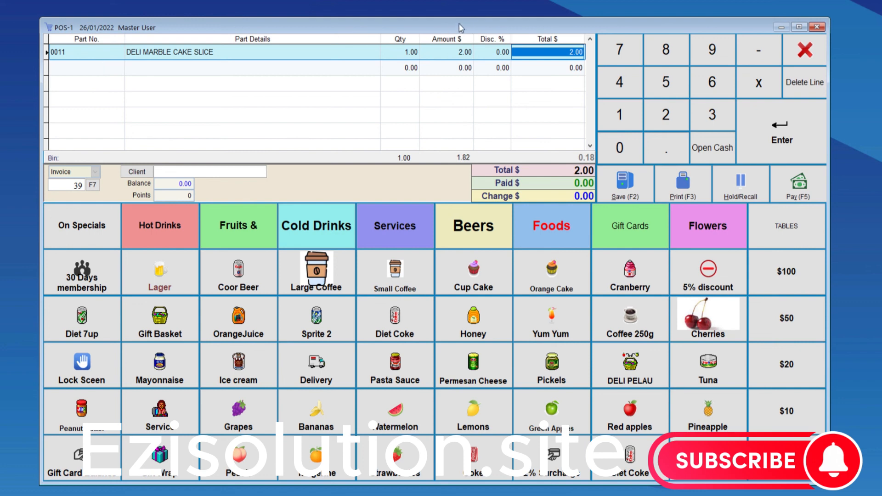
Set the marble cake slice's quantity to 3, and cancel the whole sale.
click(398, 51)
text(3)
key(Return)
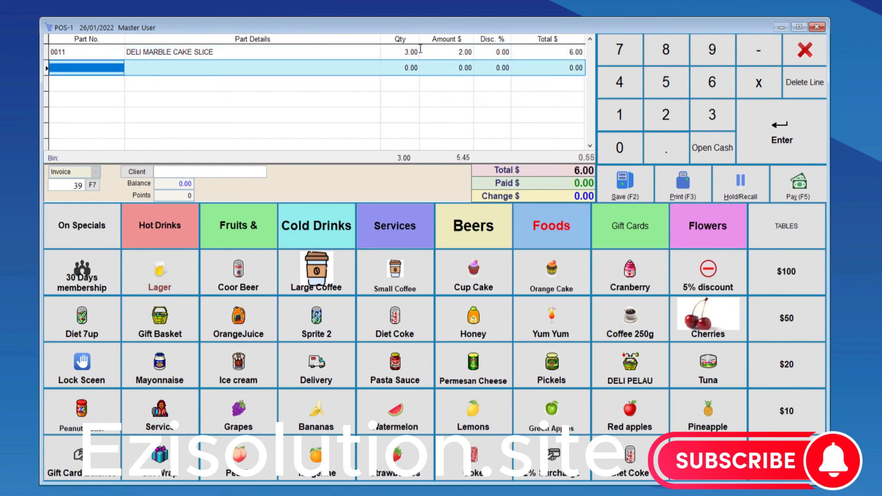
click(805, 49)
click(435, 274)
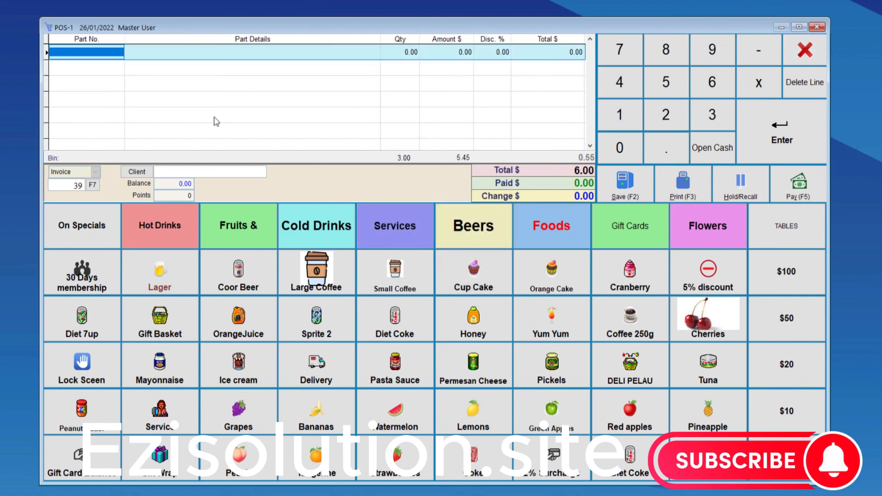
Reopen the stock card of DELI MARBLE CAKE SLICE, set its special period's end time to 16:00, and save it.
click(9, 1)
click(23, 2)
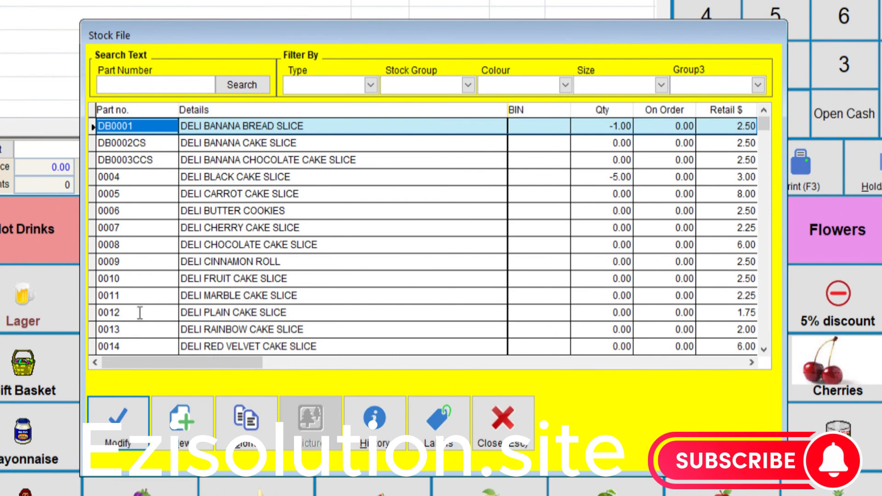
double_click(138, 296)
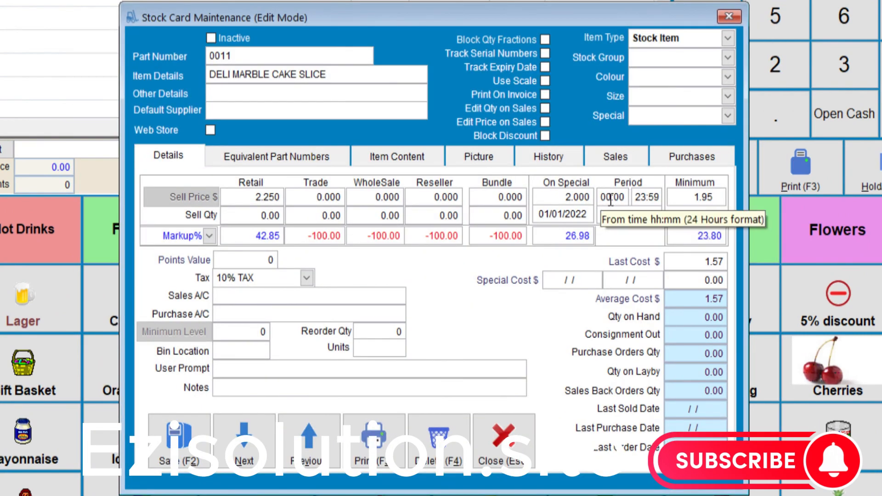
click(643, 195)
text(1605)
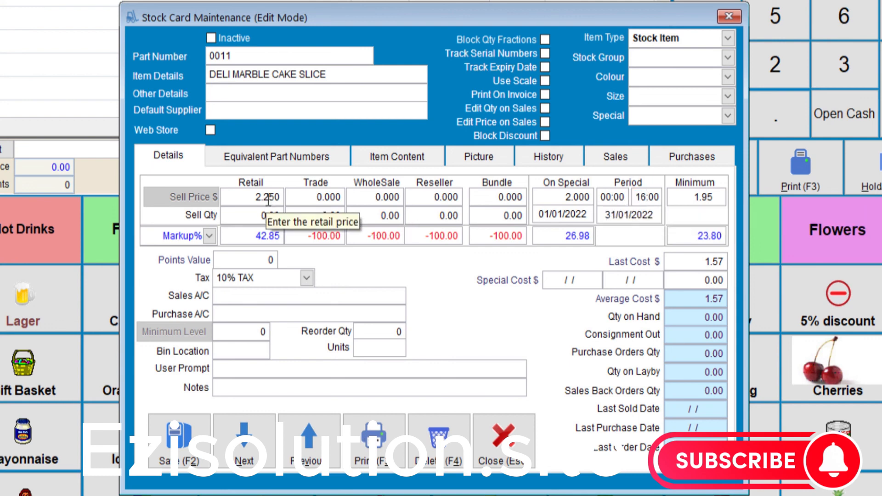
click(573, 216)
click(178, 440)
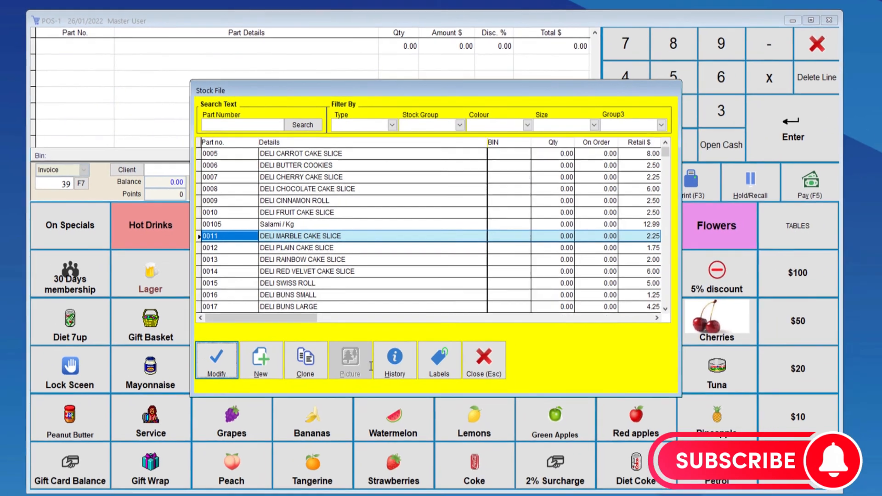
Close the stock file and add part 0011 to the new sale.
key(Escape)
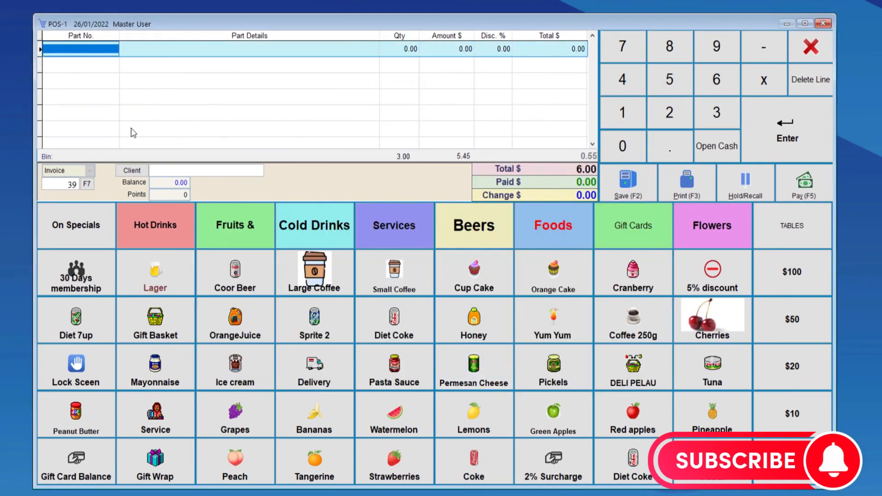
text(0011)
key(Return)
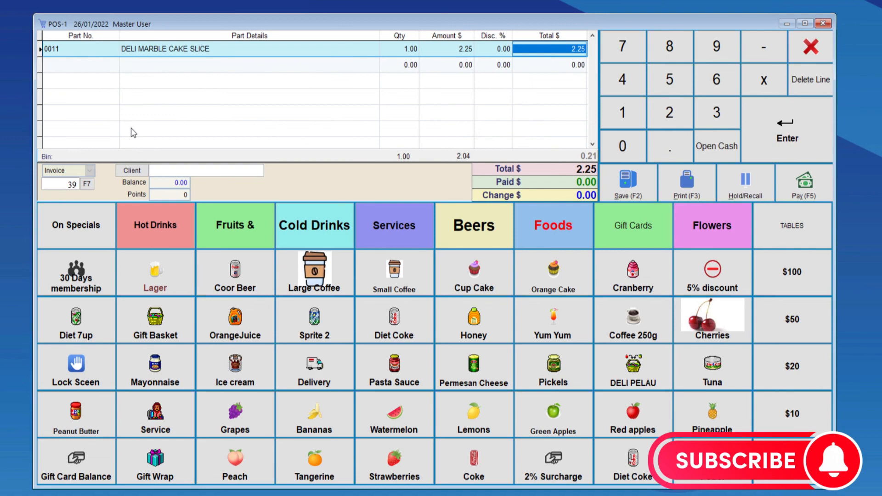